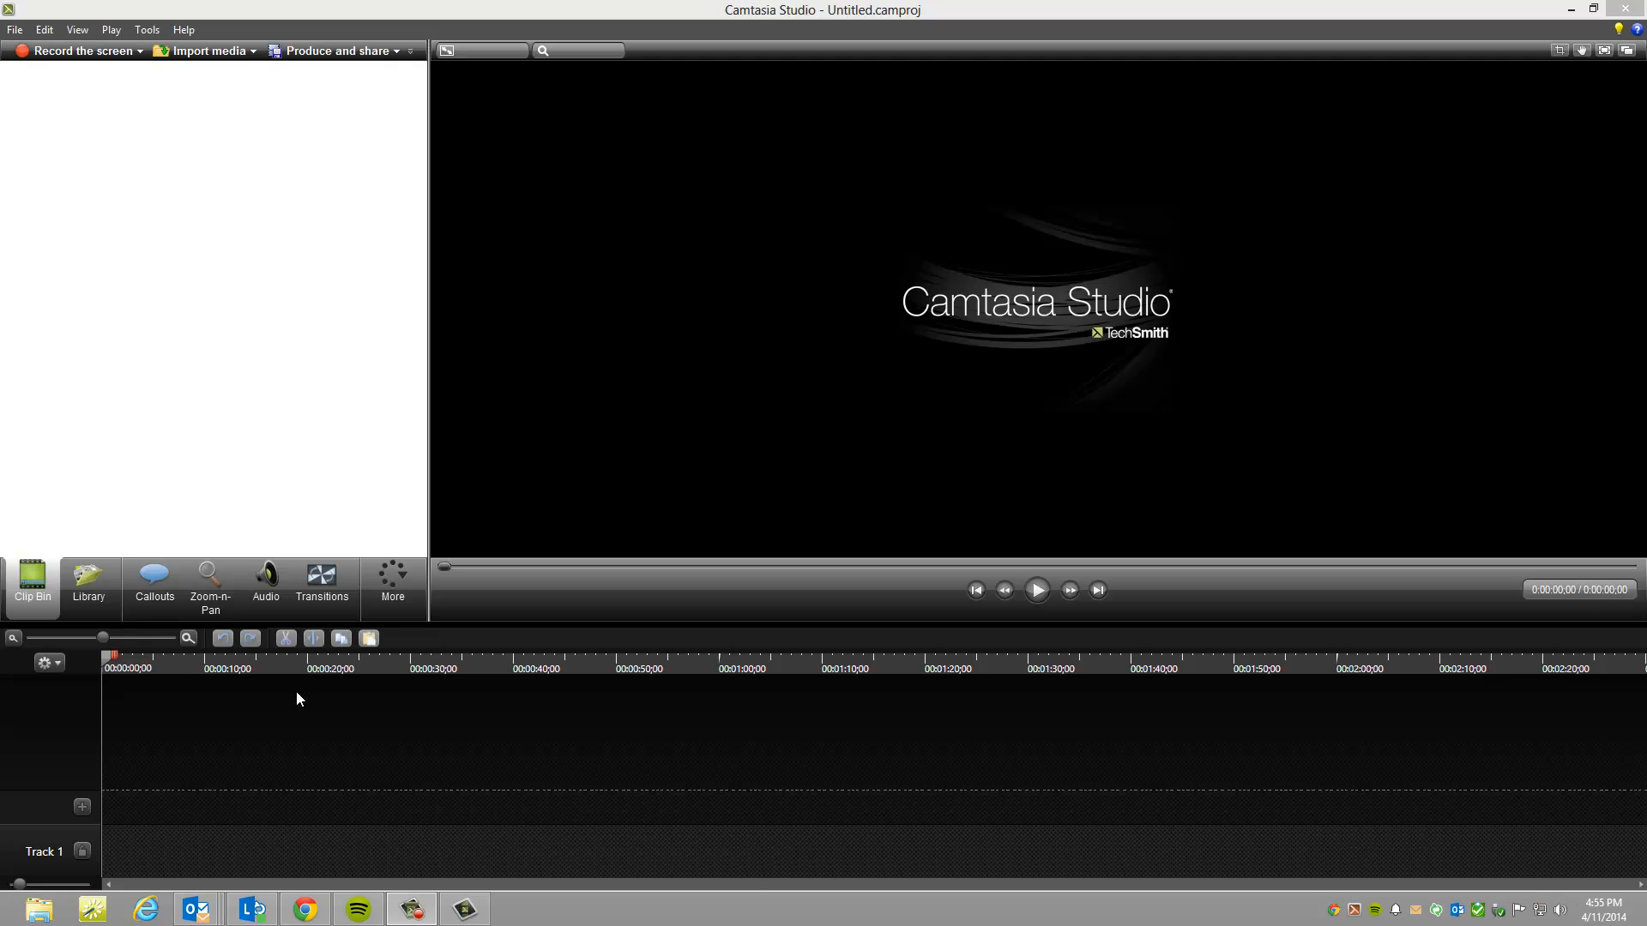
Step: Open the Record Camera feature and choose Logitech Webcam Pro 9000 as the video device
click(15, 29)
click(445, 7)
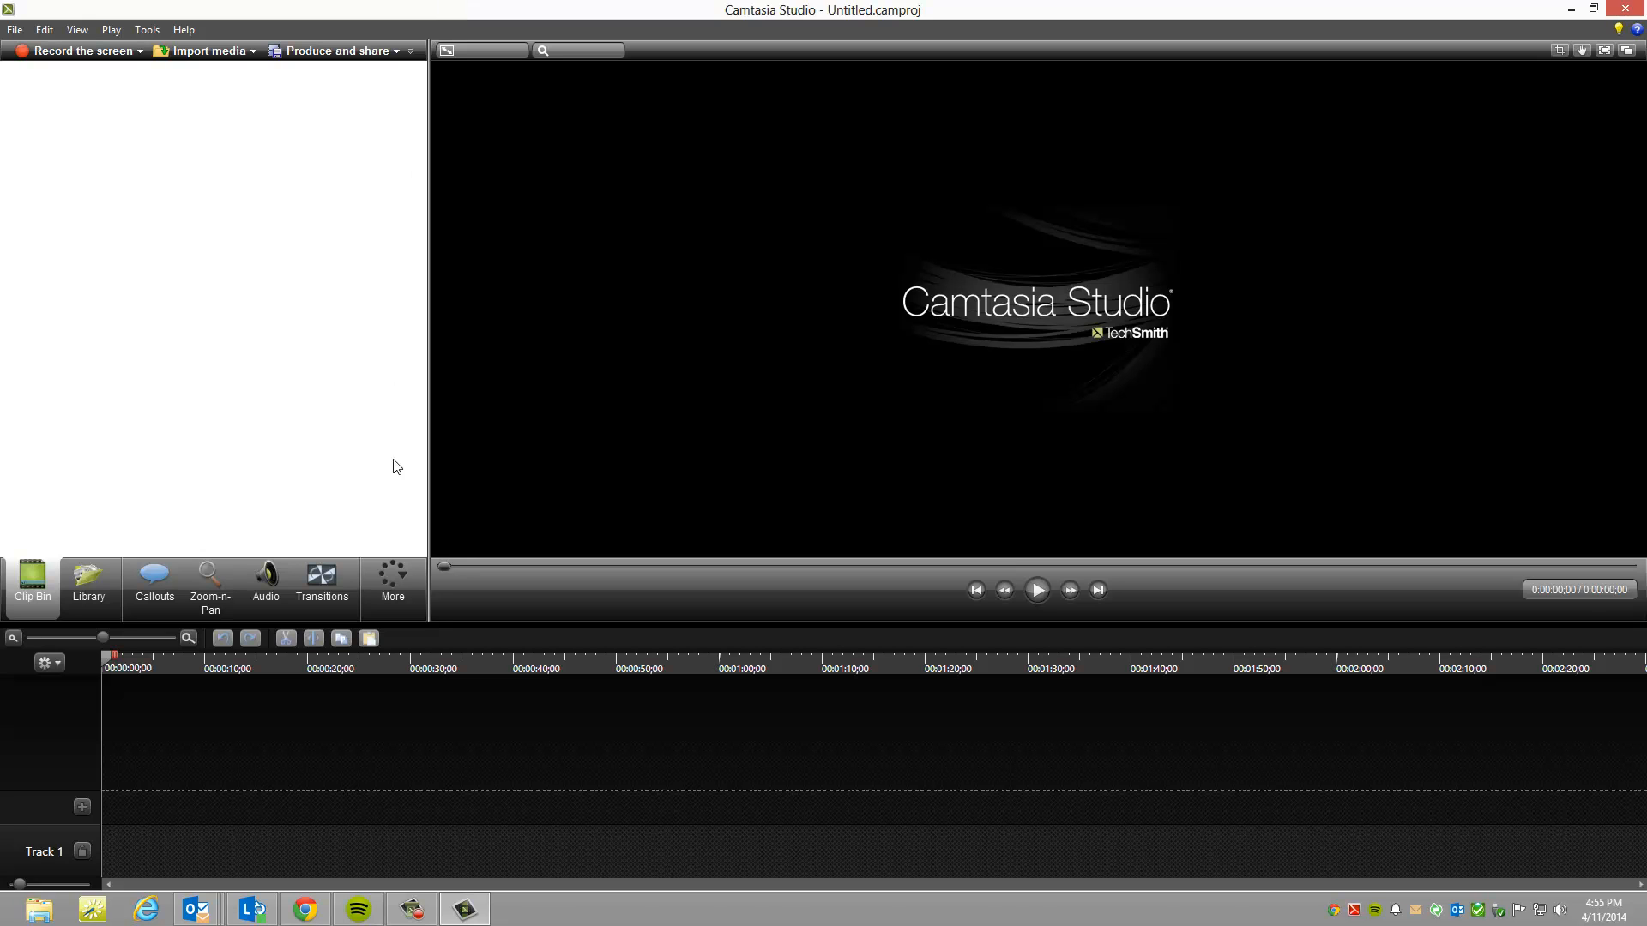
click(392, 600)
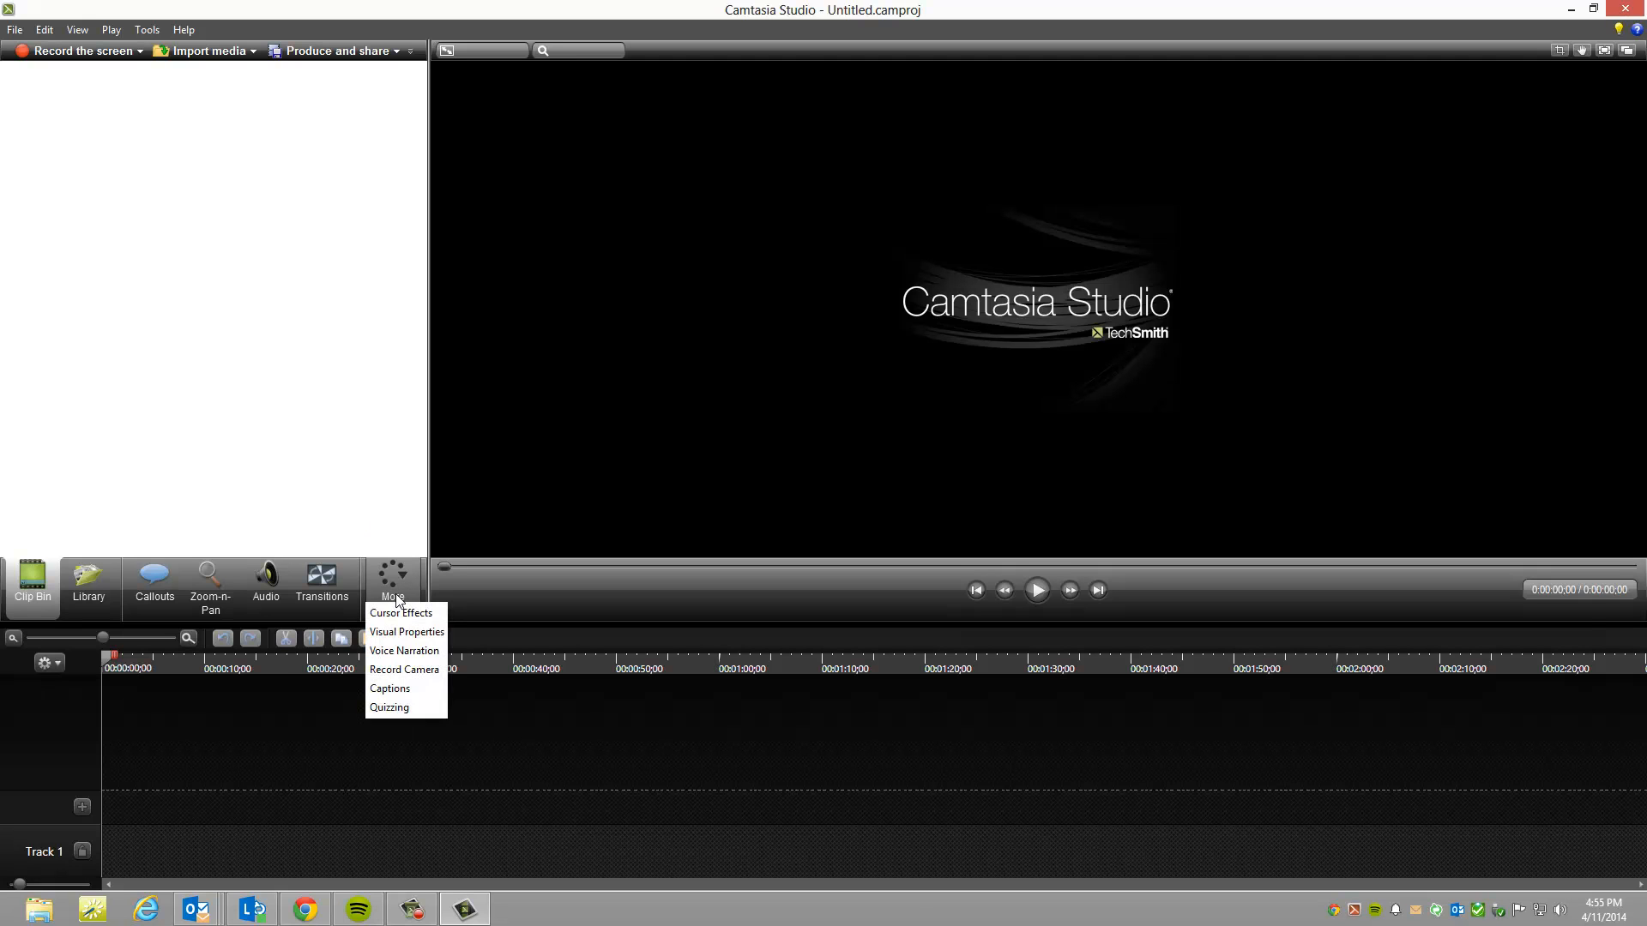
click(400, 669)
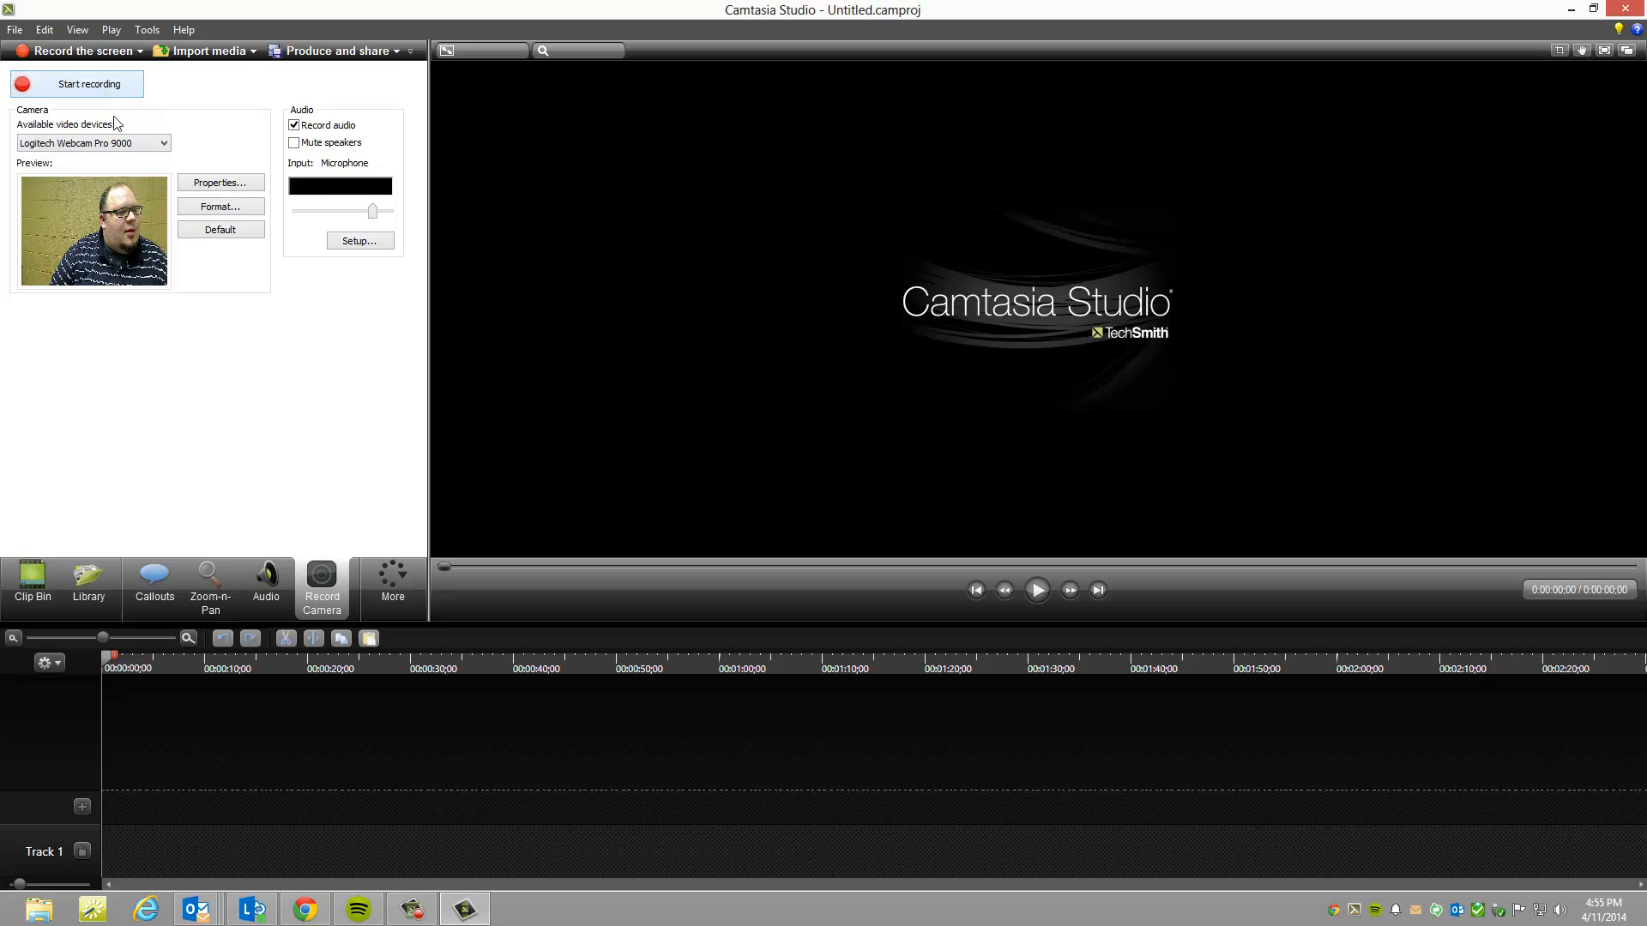
click(164, 144)
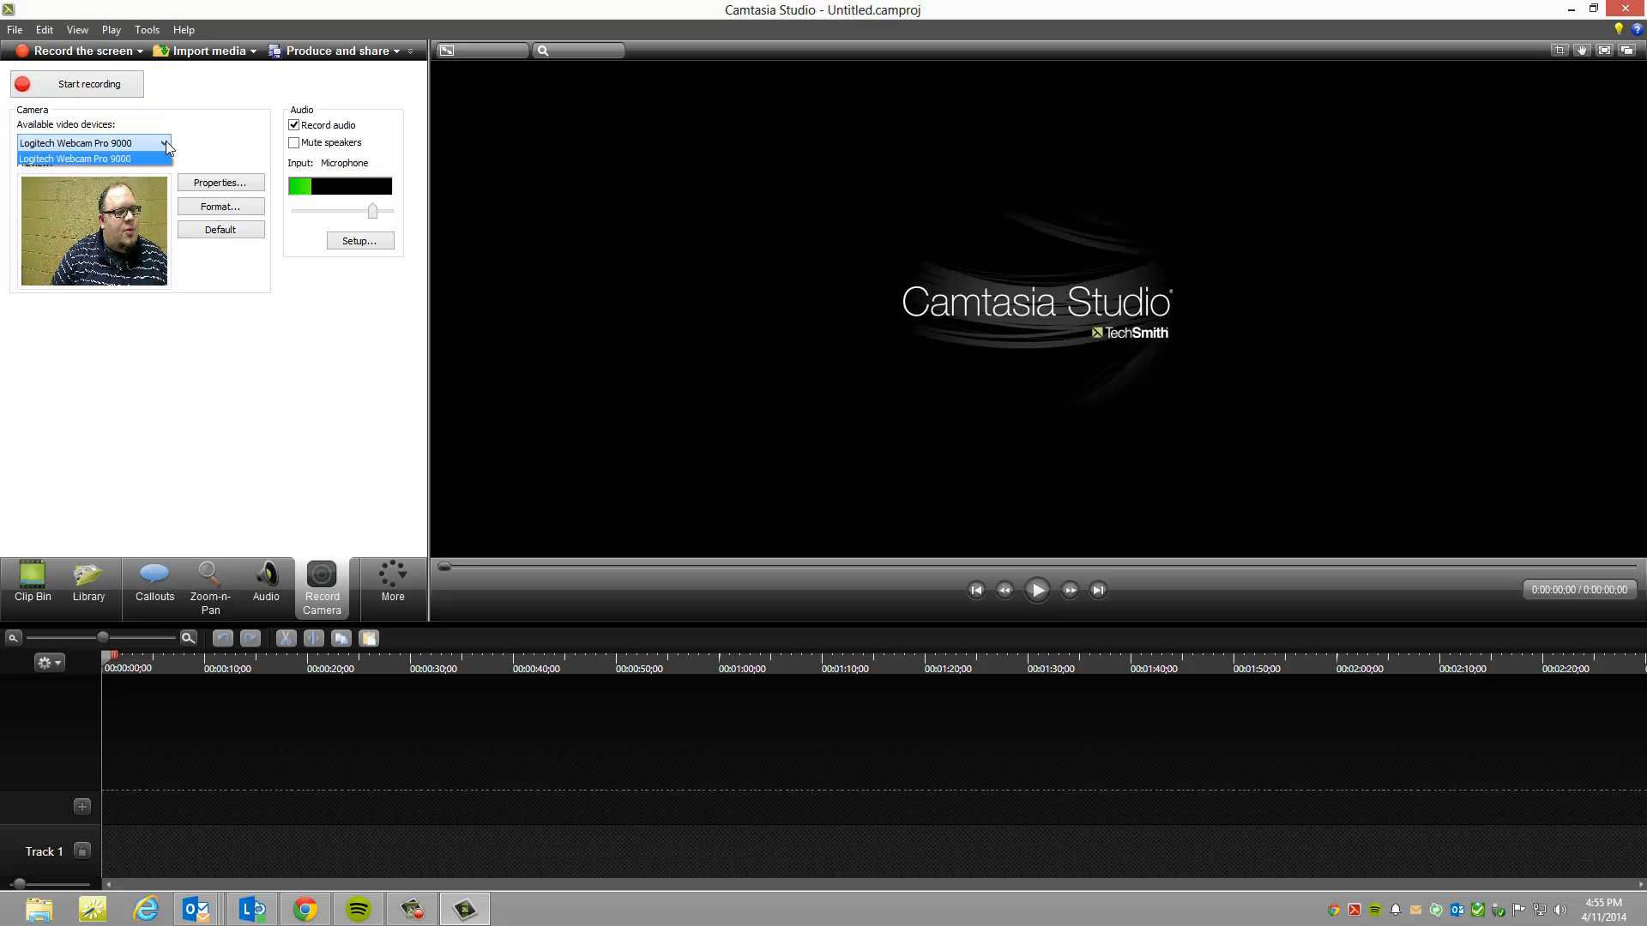
click(109, 158)
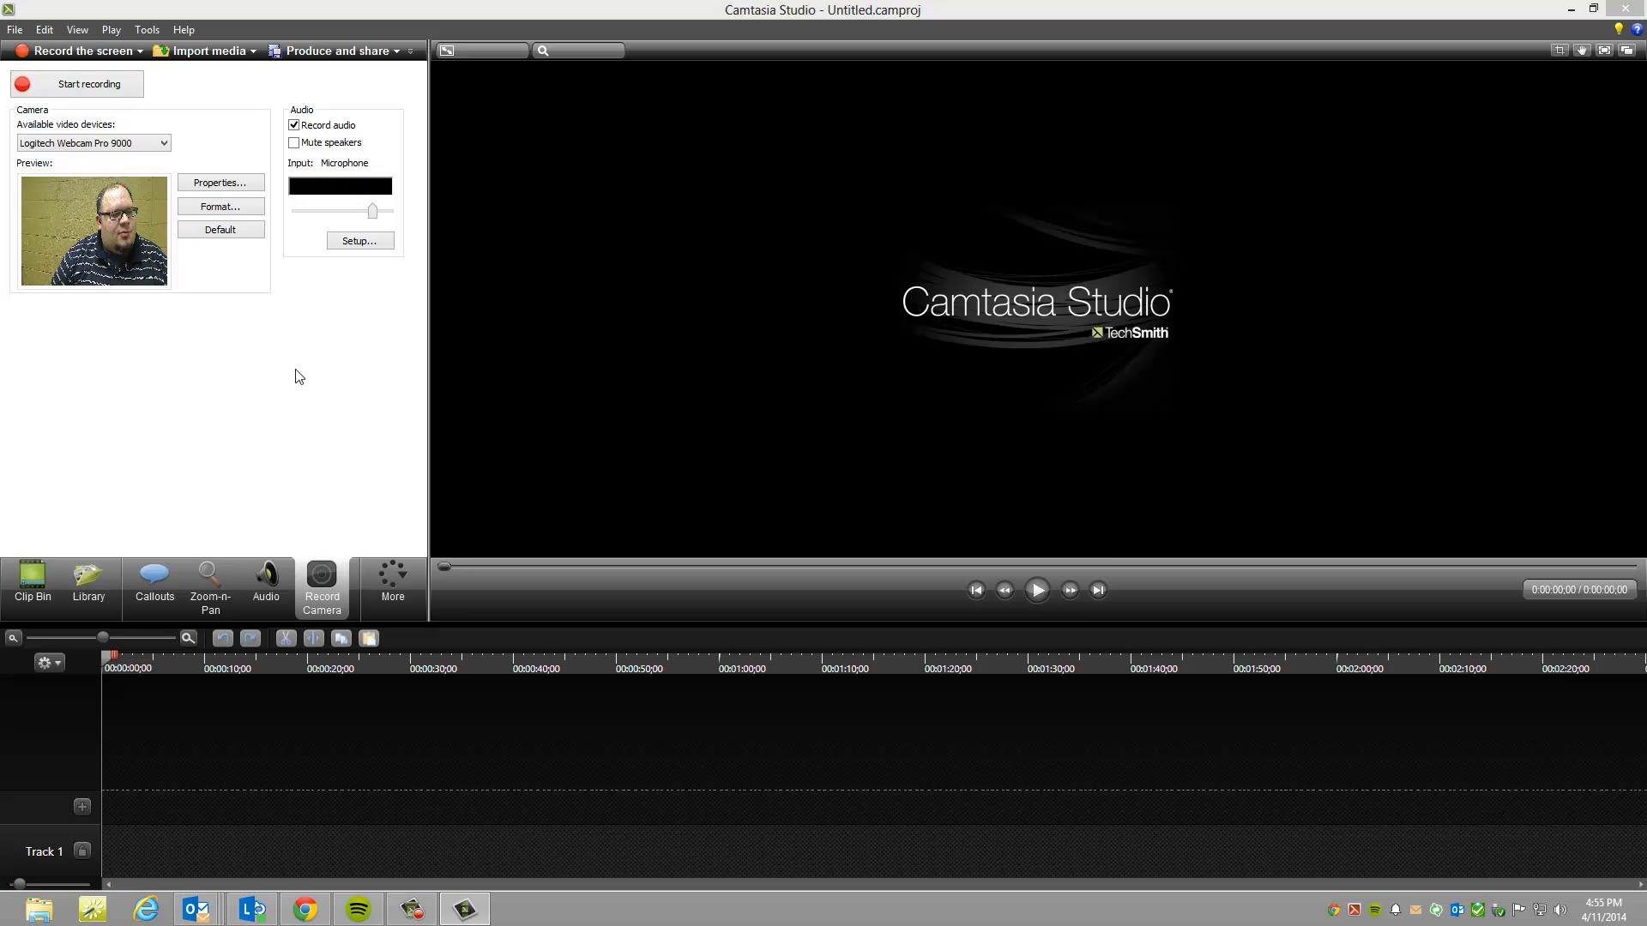
Step: View the webcam's properties and set the camera format's output size to 320 x 240
click(230, 183)
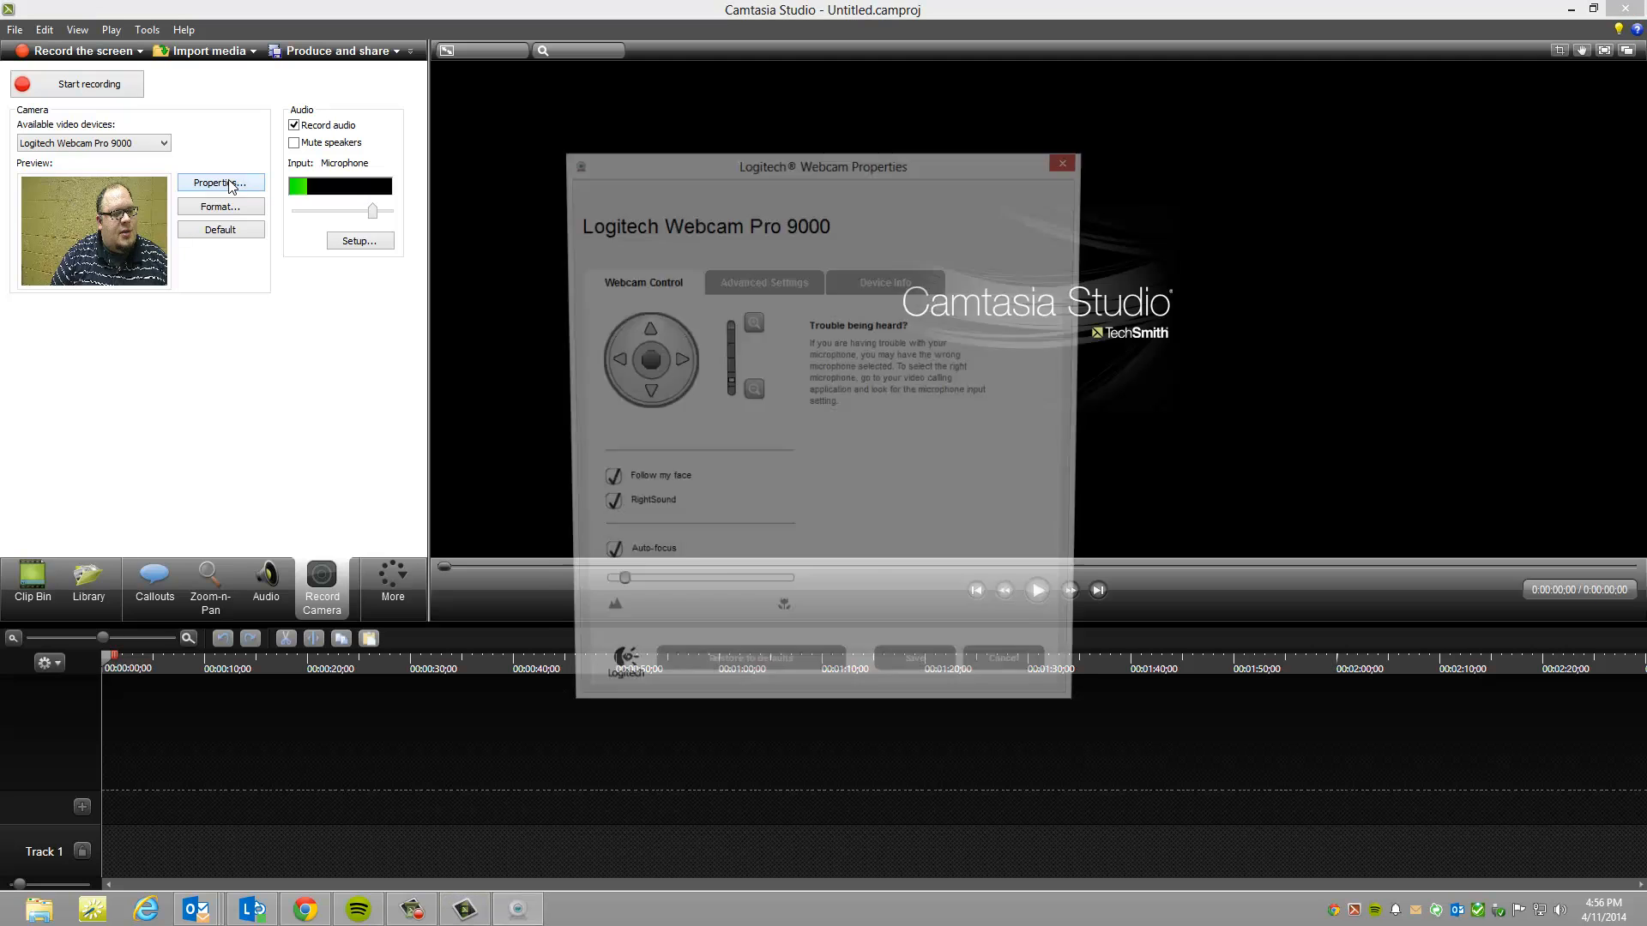
click(1070, 161)
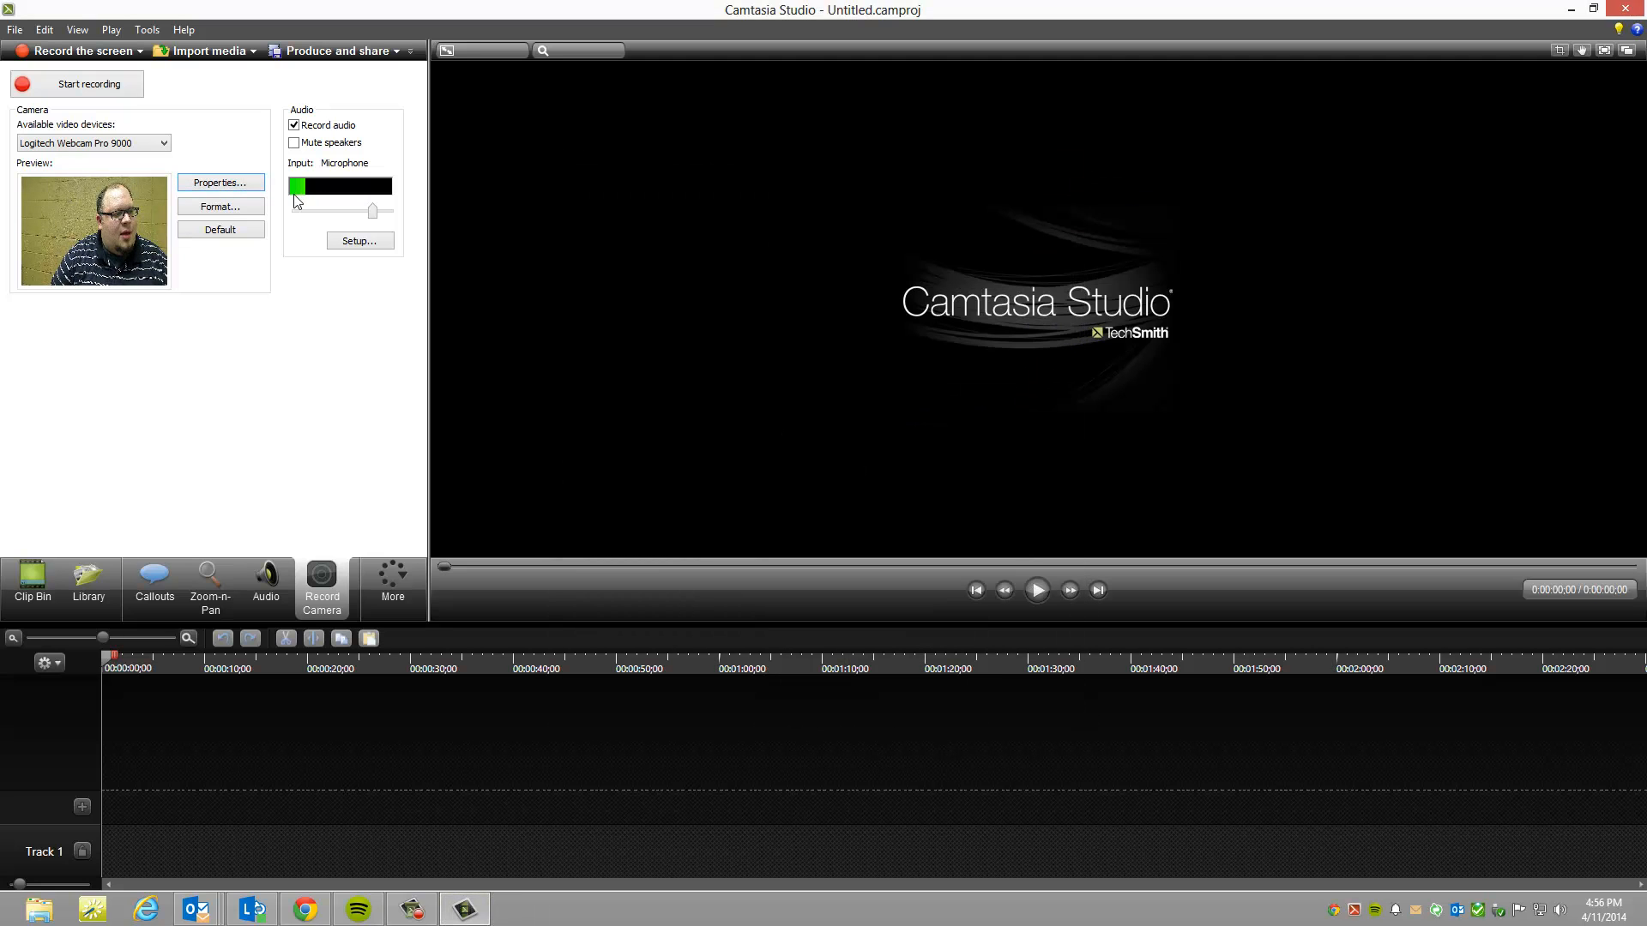
click(221, 207)
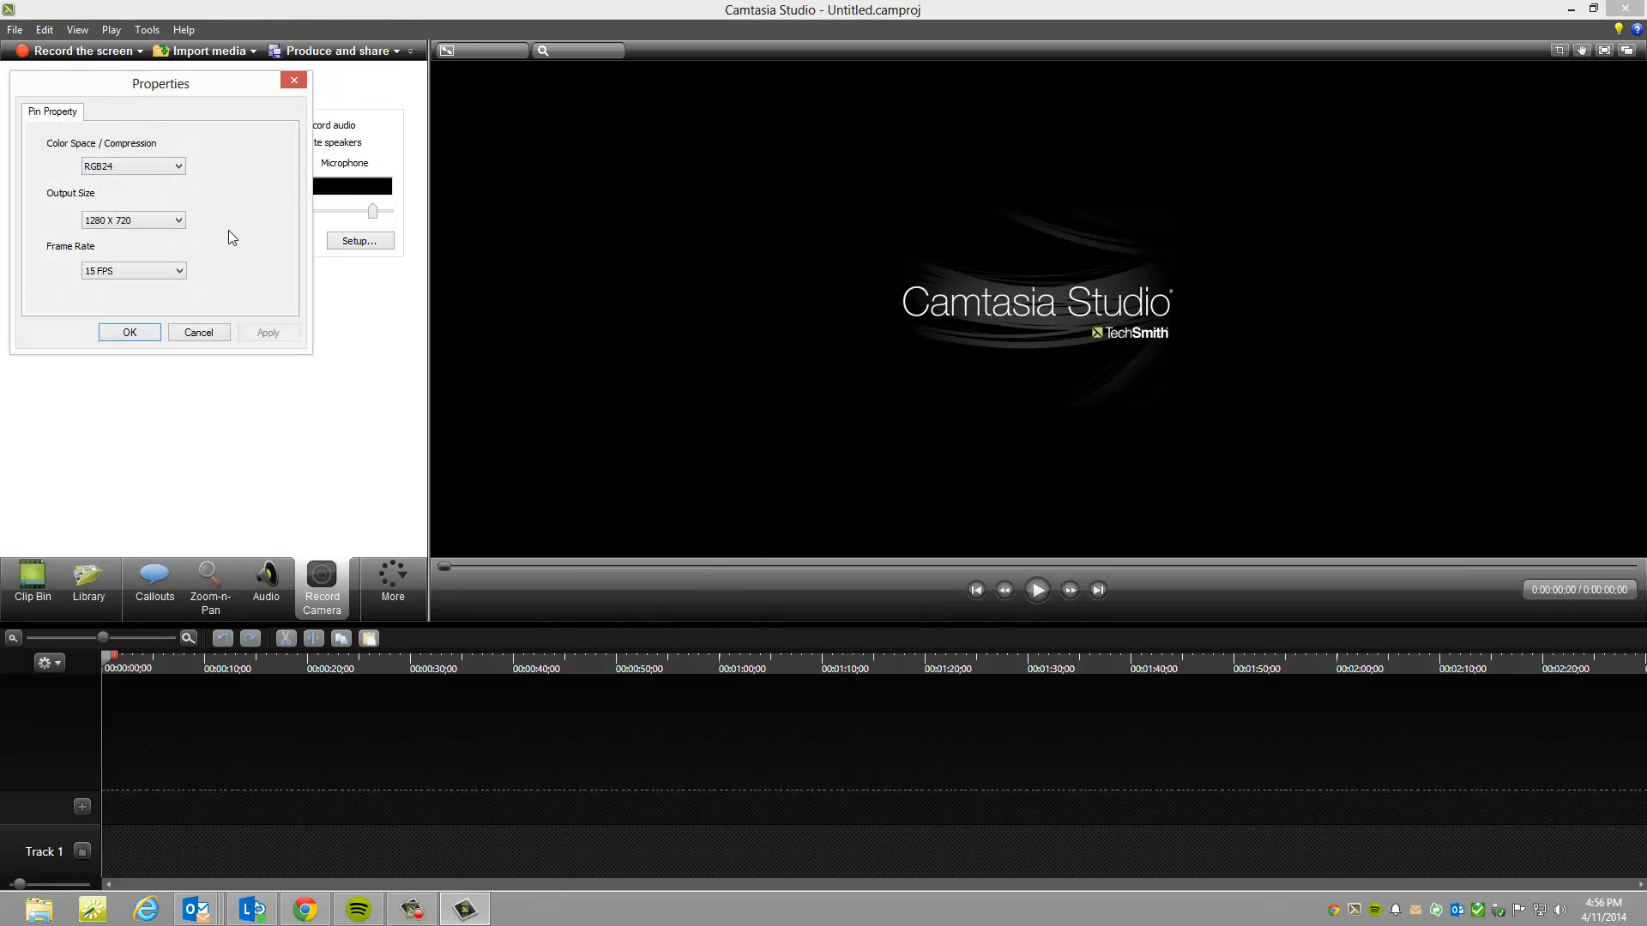
click(176, 224)
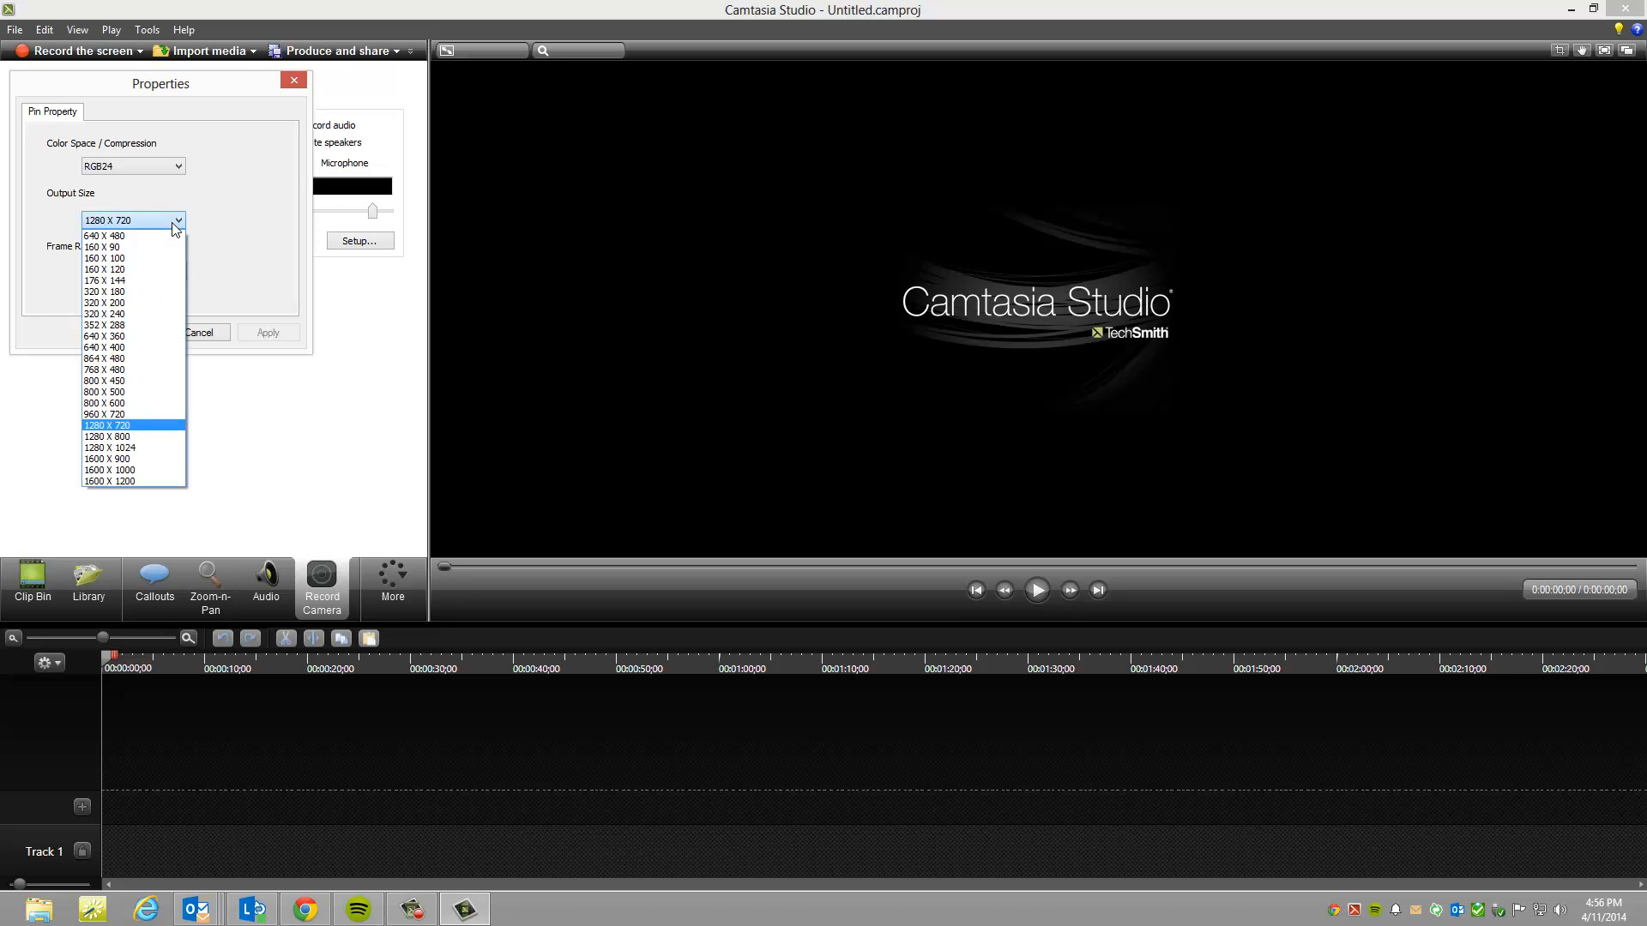
click(153, 314)
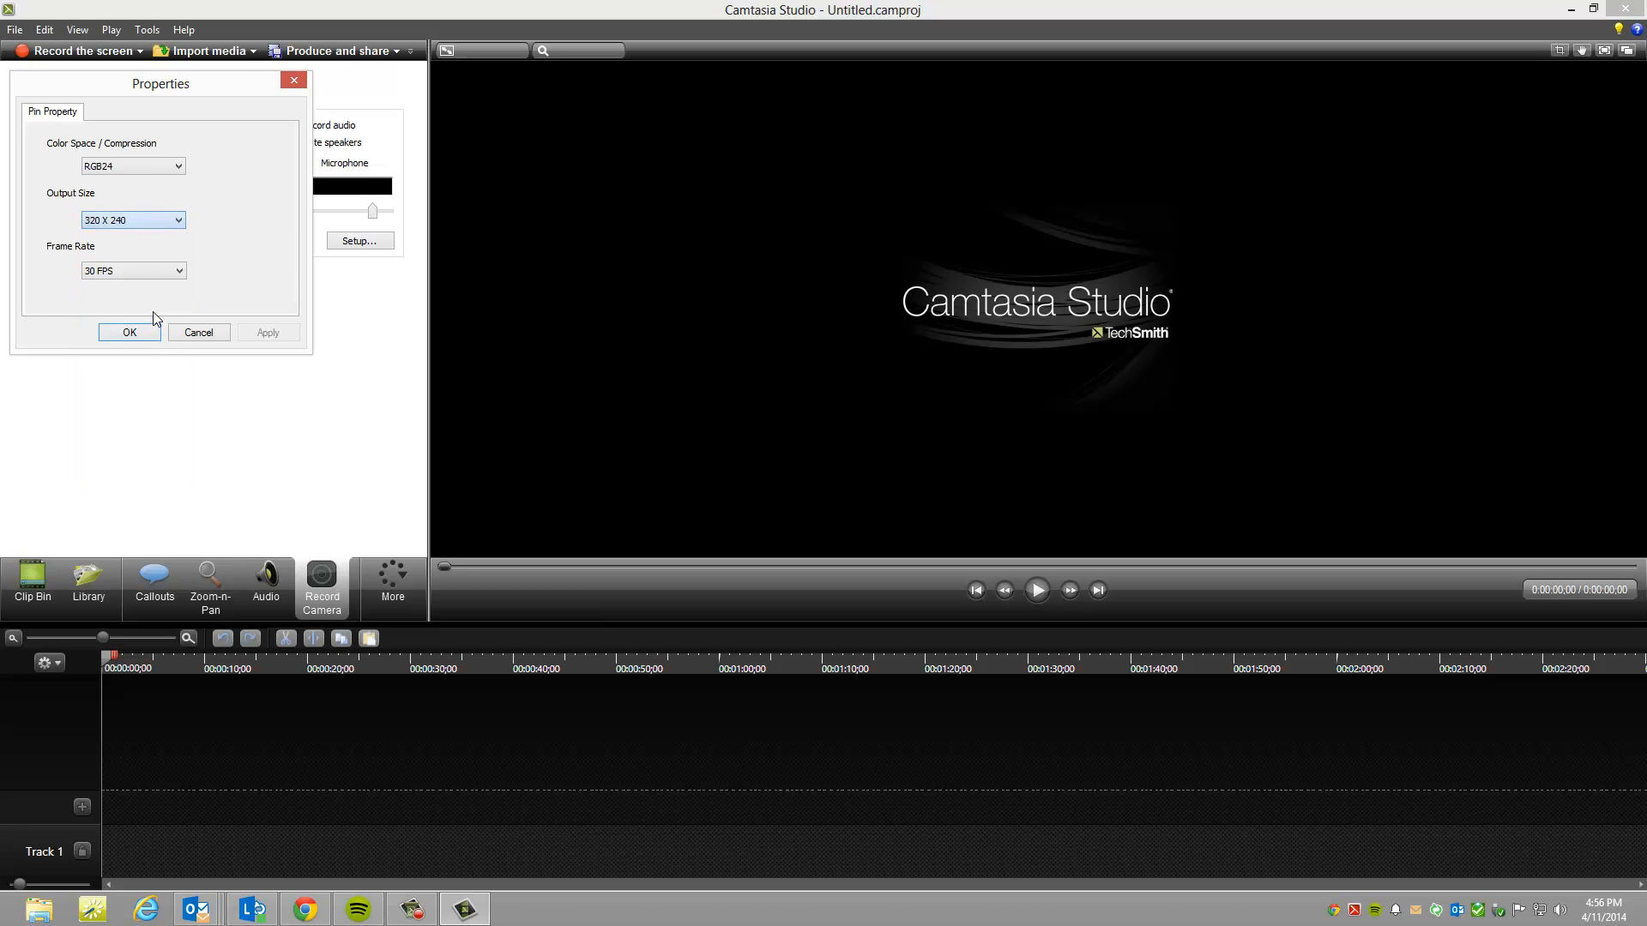
click(179, 220)
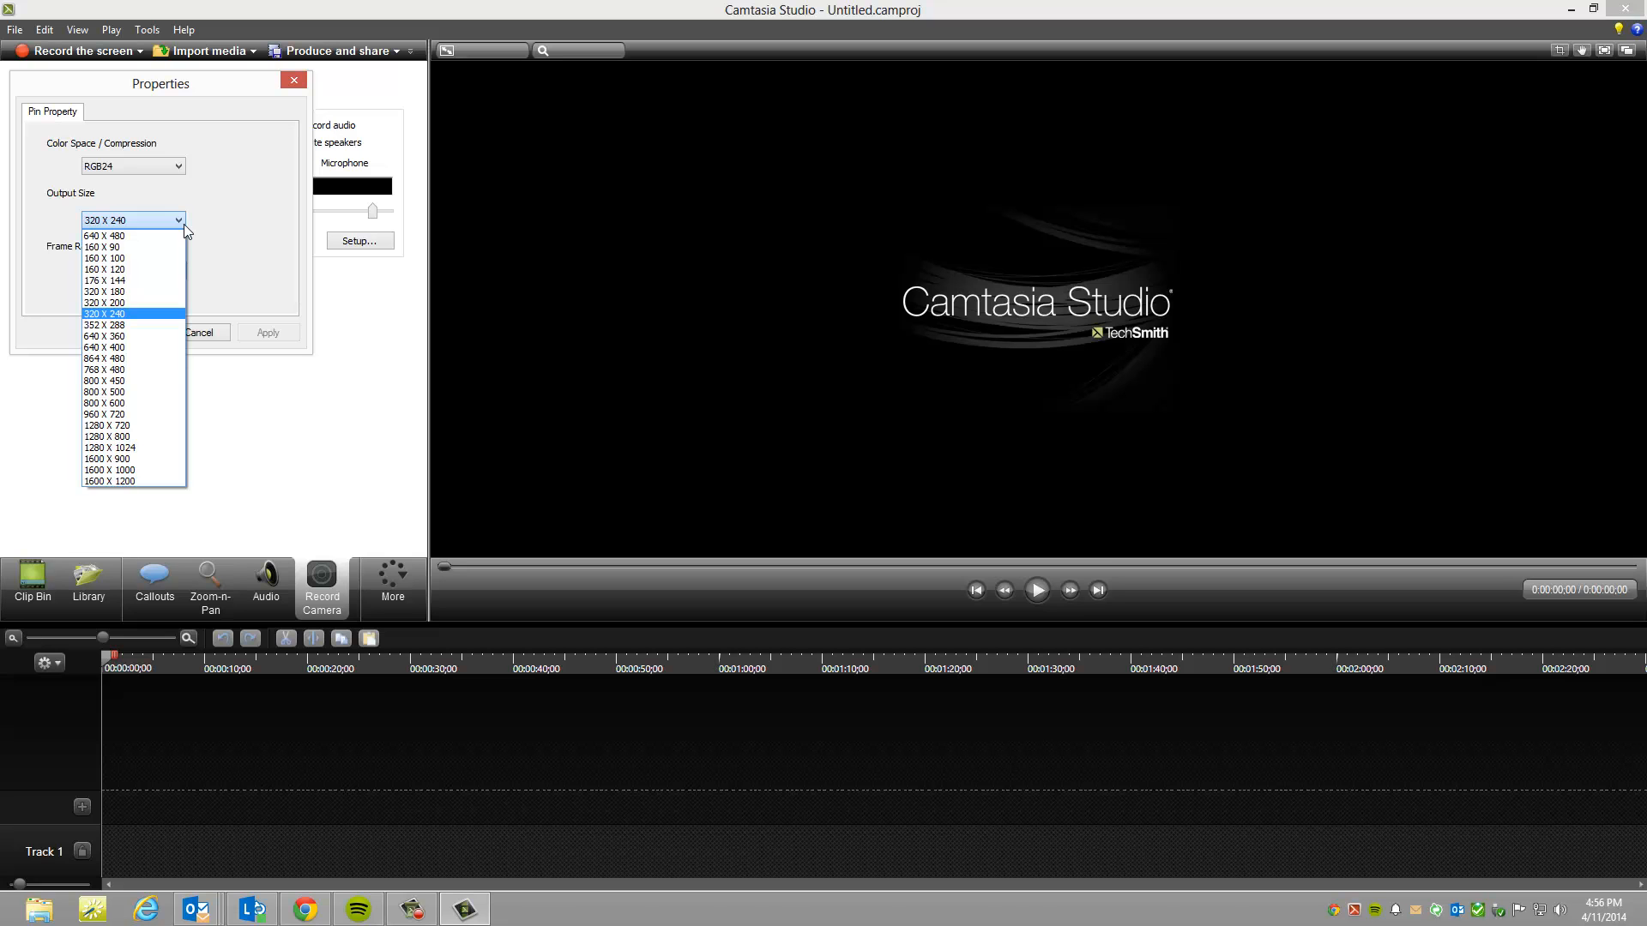
click(184, 224)
click(140, 332)
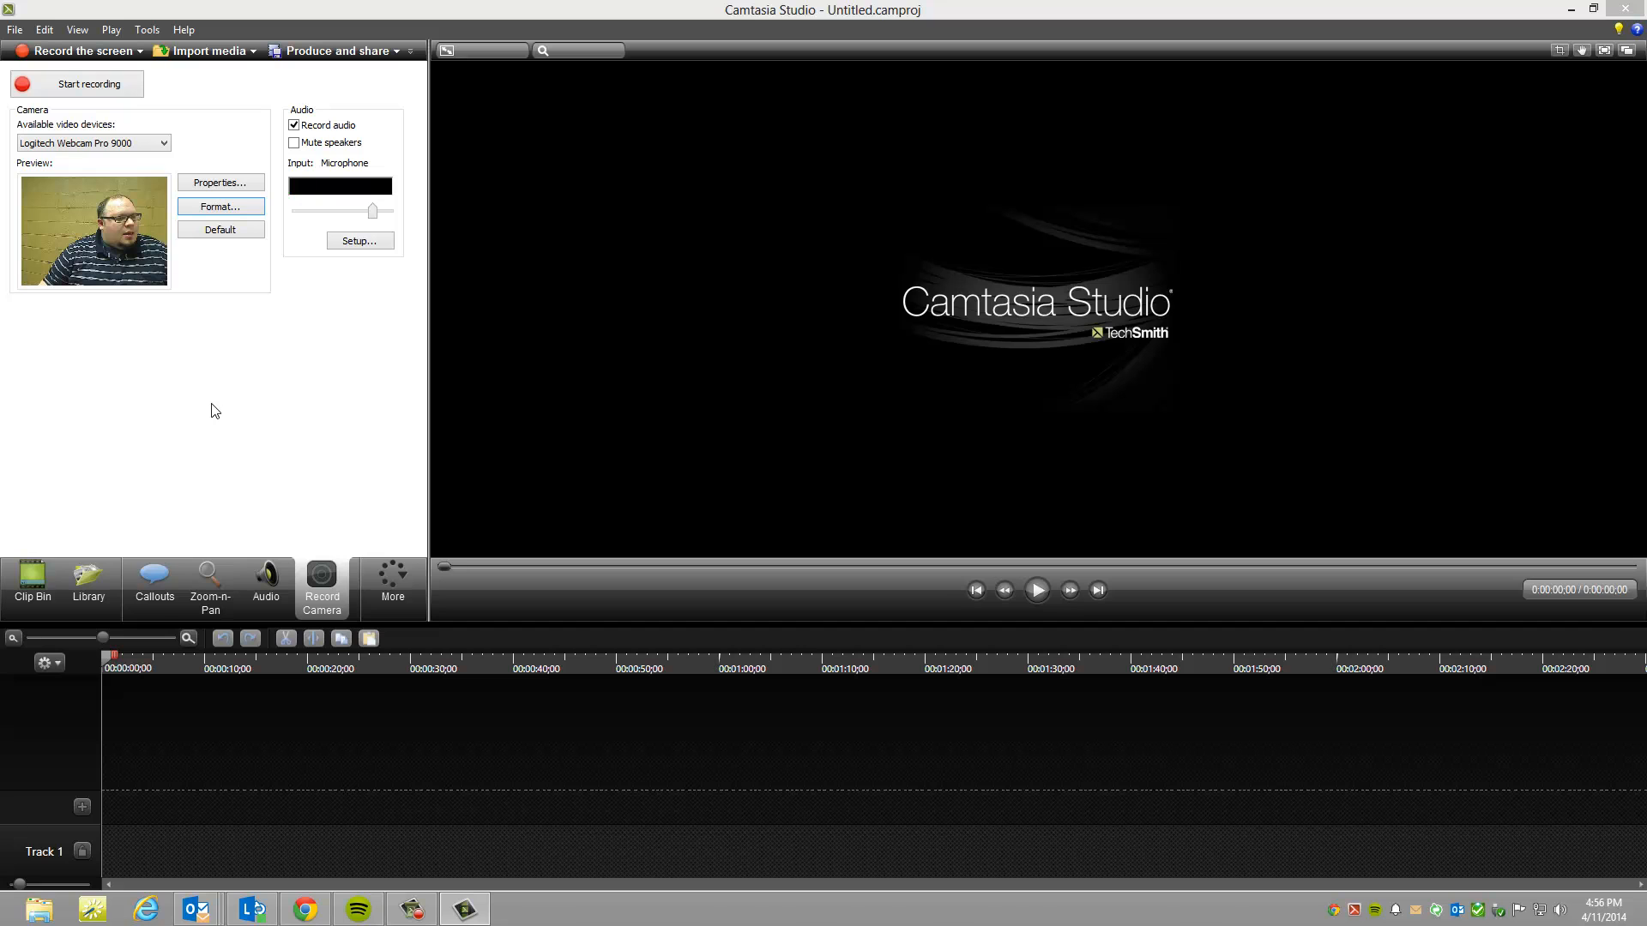
Step: Record a webcam clip about 21 seconds long and save it to the Desktop as a WMV file named test
click(89, 92)
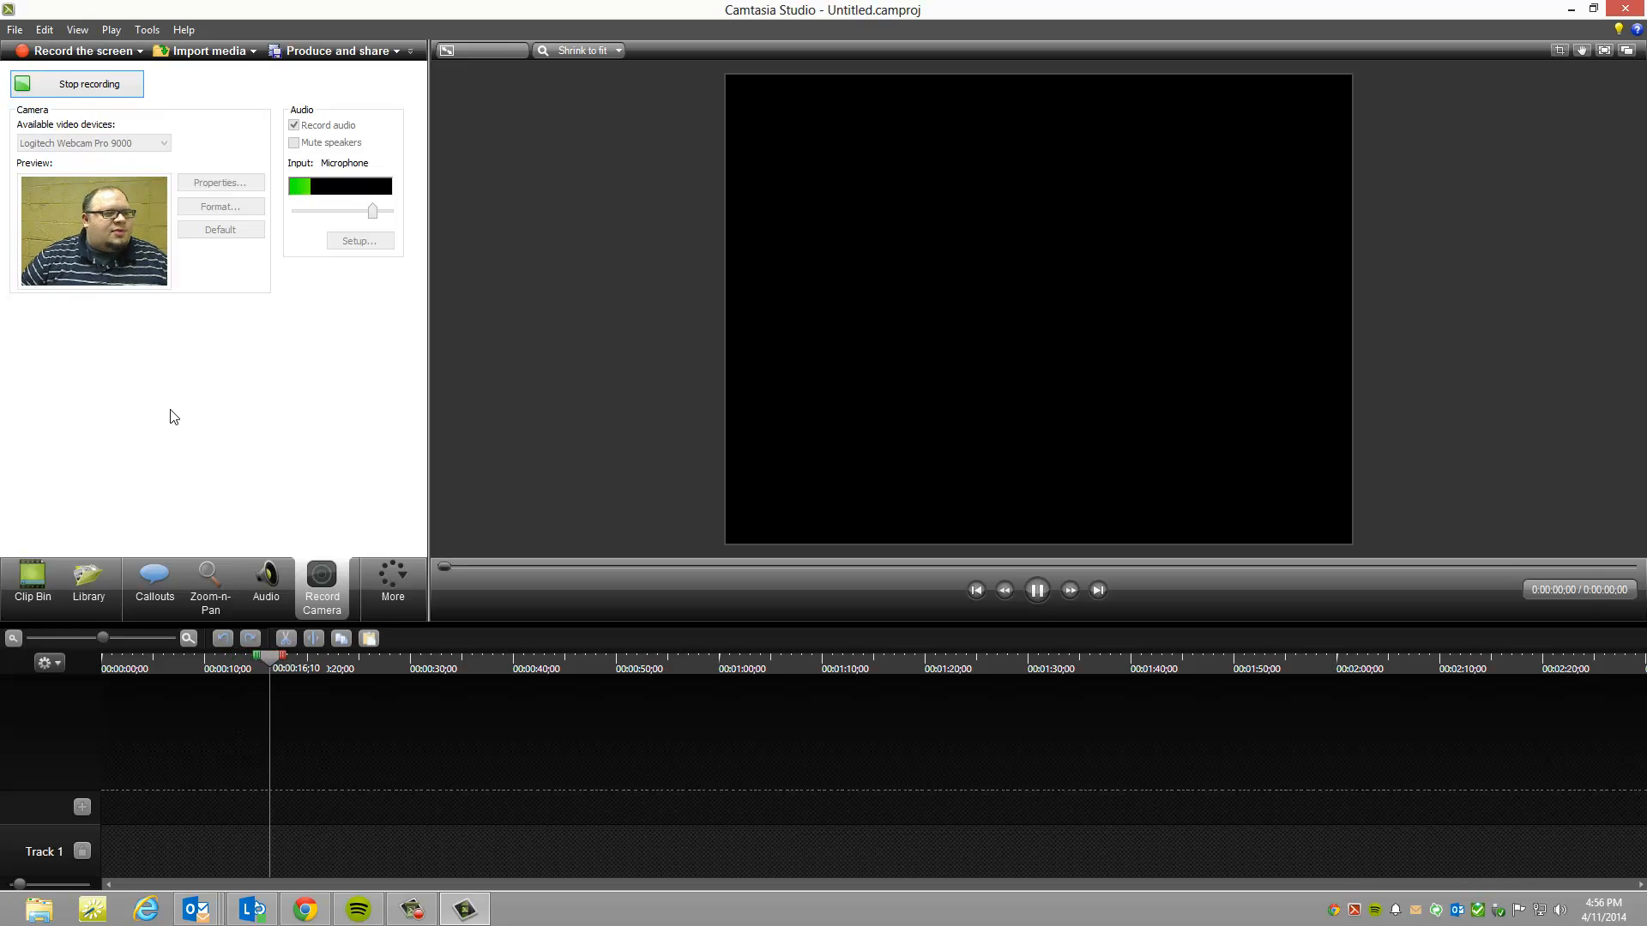
click(85, 83)
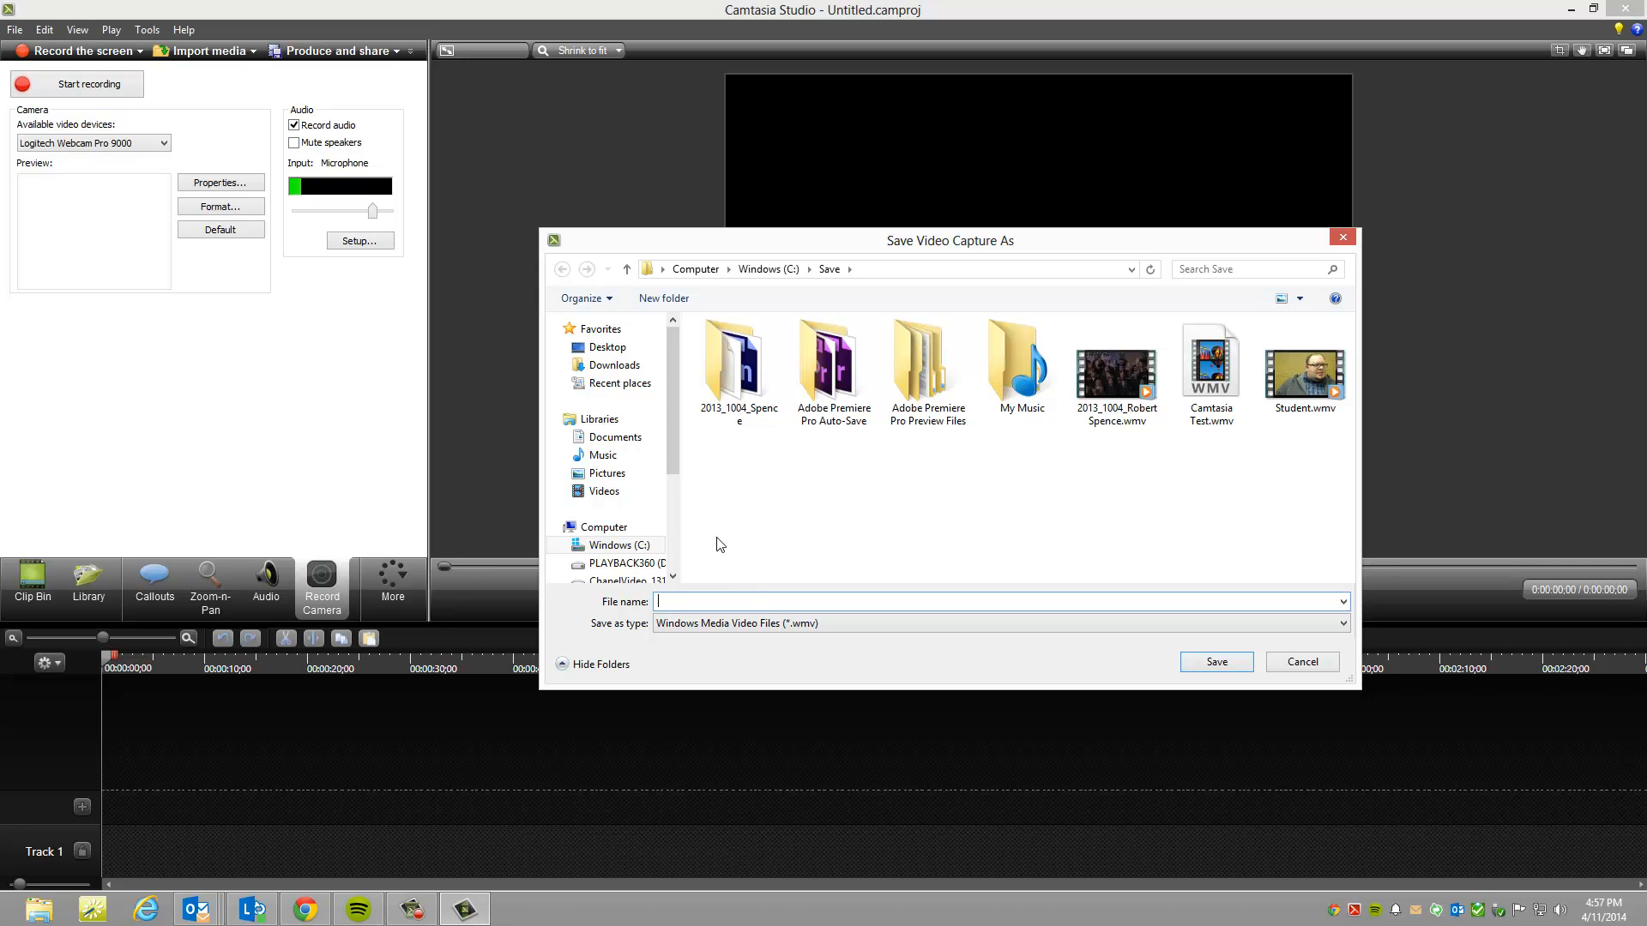
scroll(672, 533, down, 2)
scroll(672, 534, down, 2)
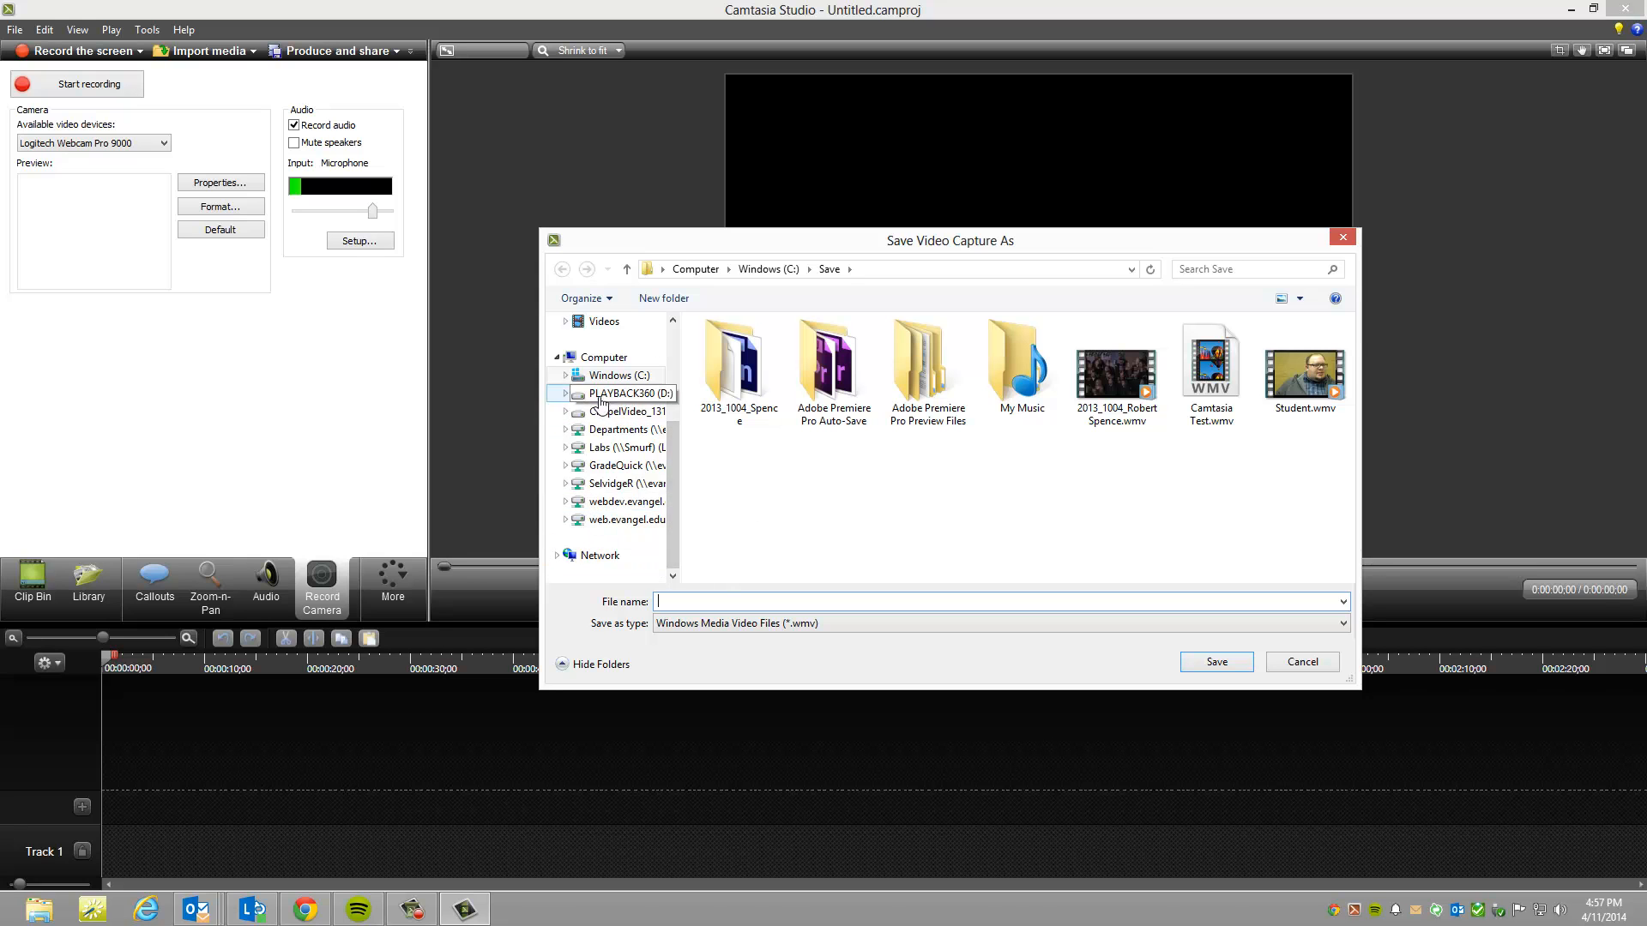
scroll(651, 412, up, 3)
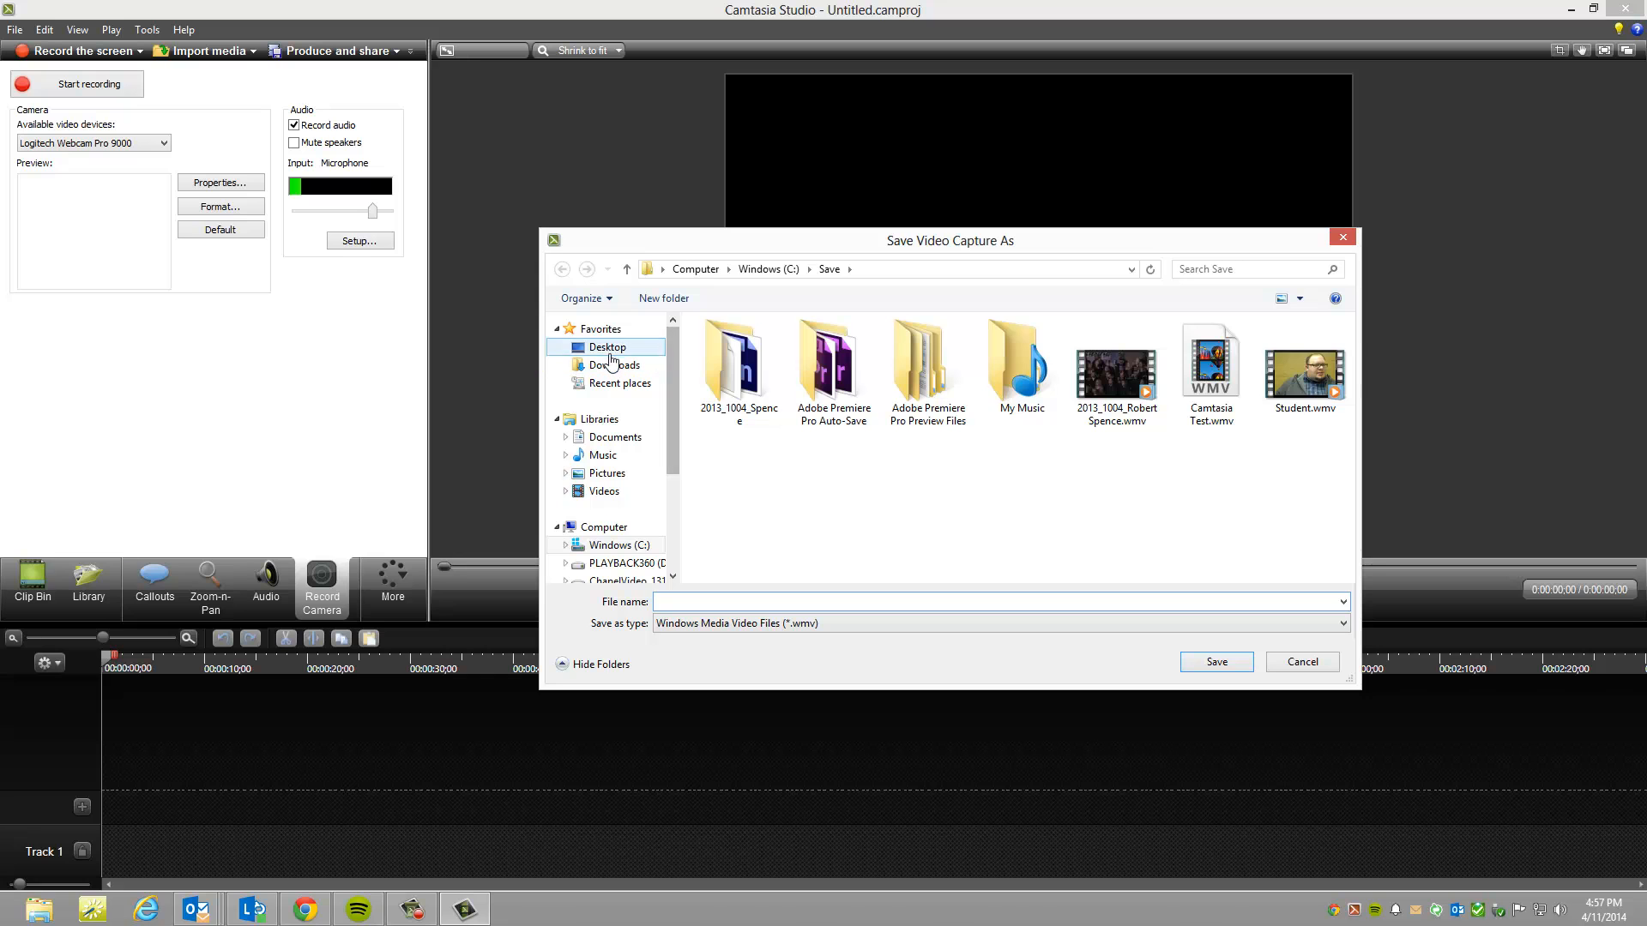
click(607, 347)
click(738, 601)
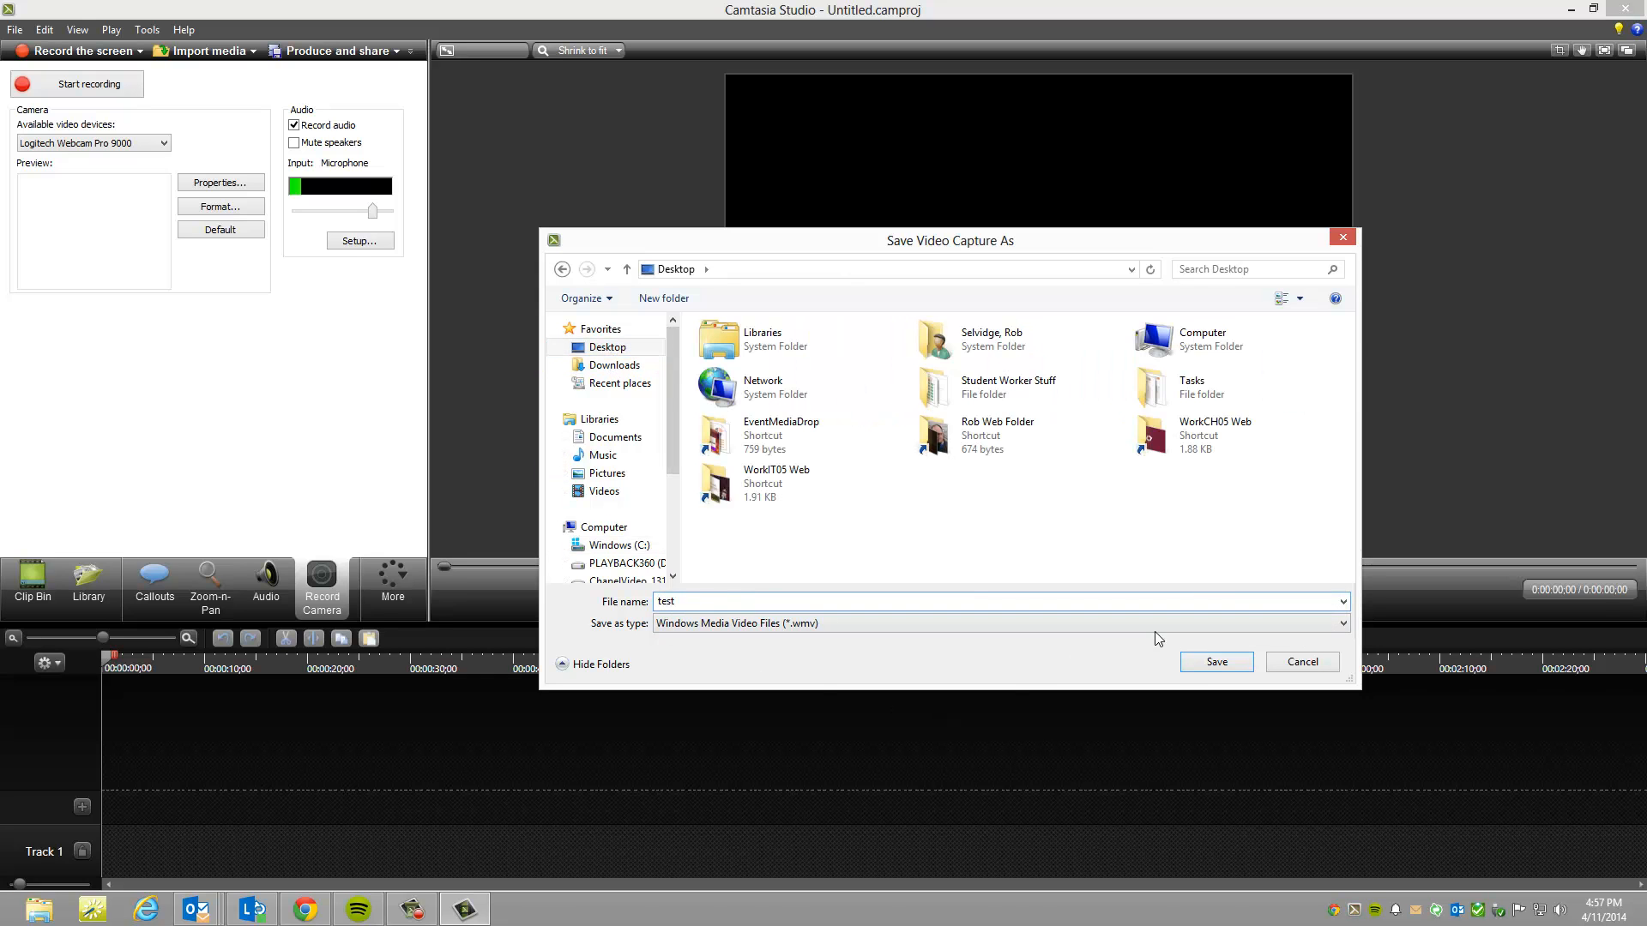
click(1211, 665)
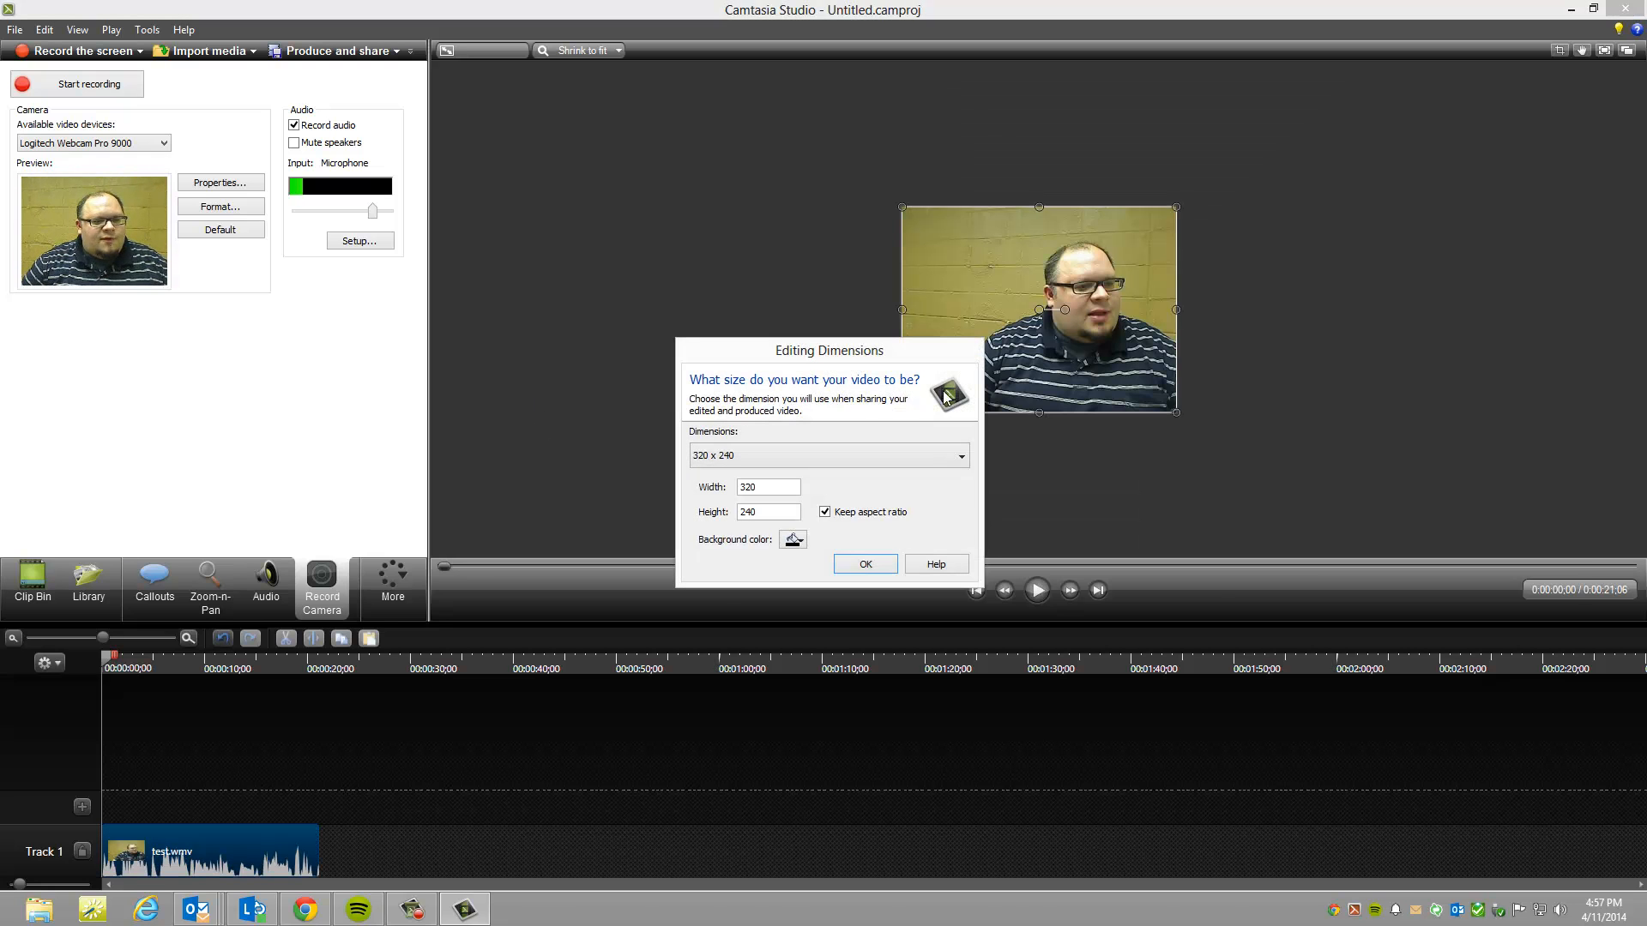
Step: Set the project's editing dimensions to the 320 x 240 Automatic (up to 720p) option
click(931, 464)
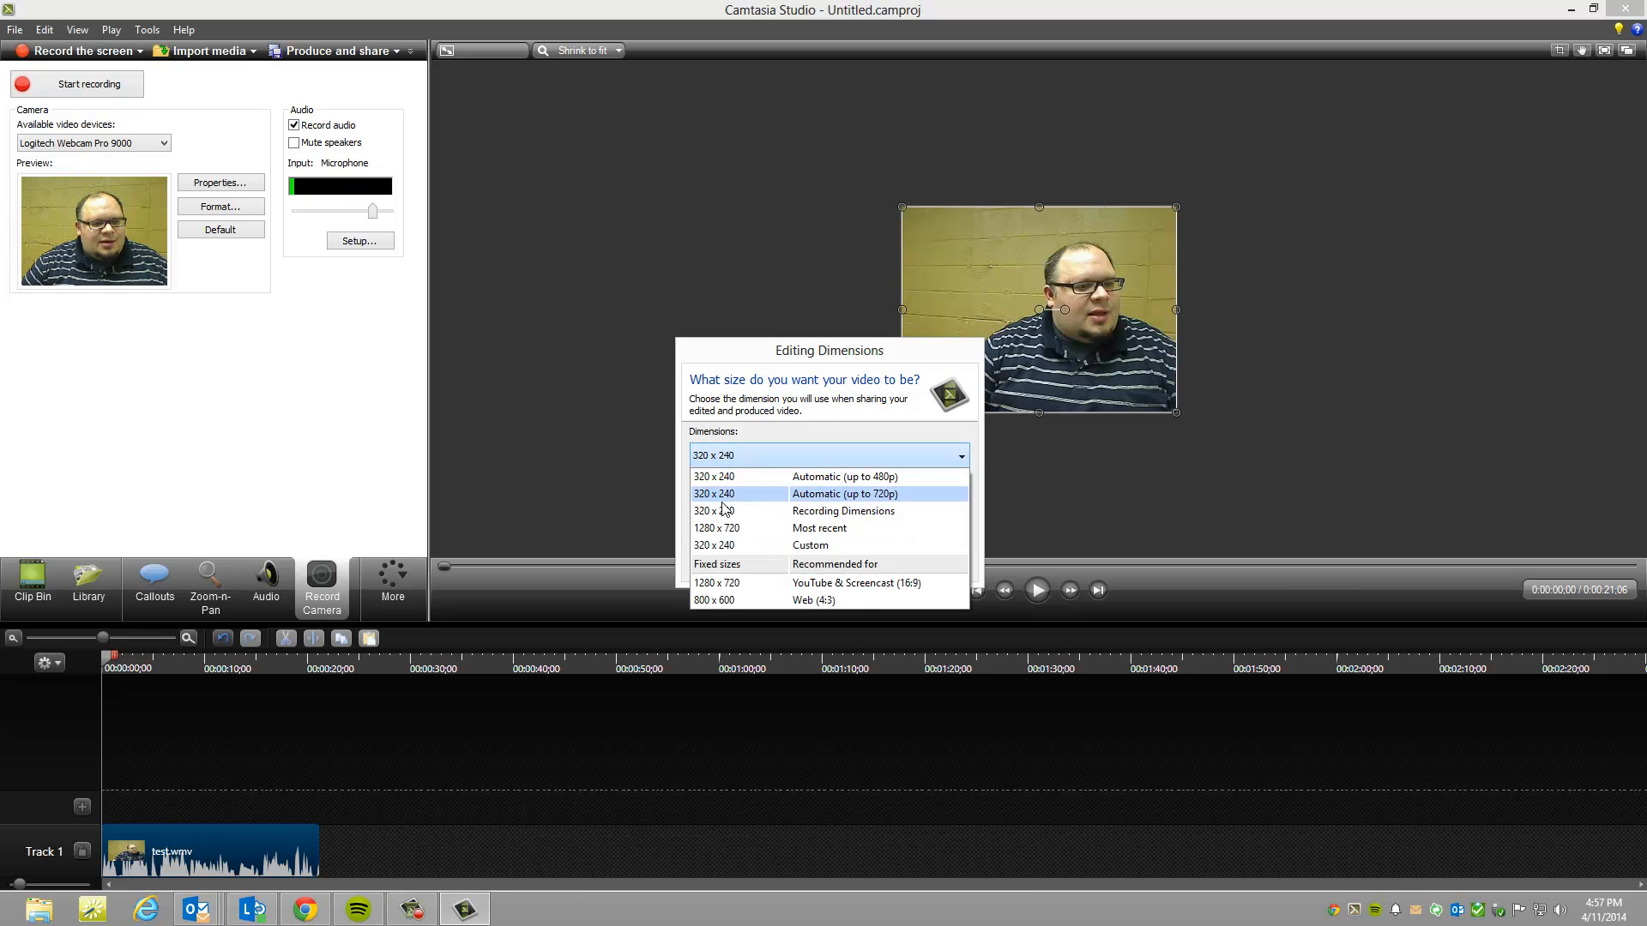
click(891, 495)
click(855, 568)
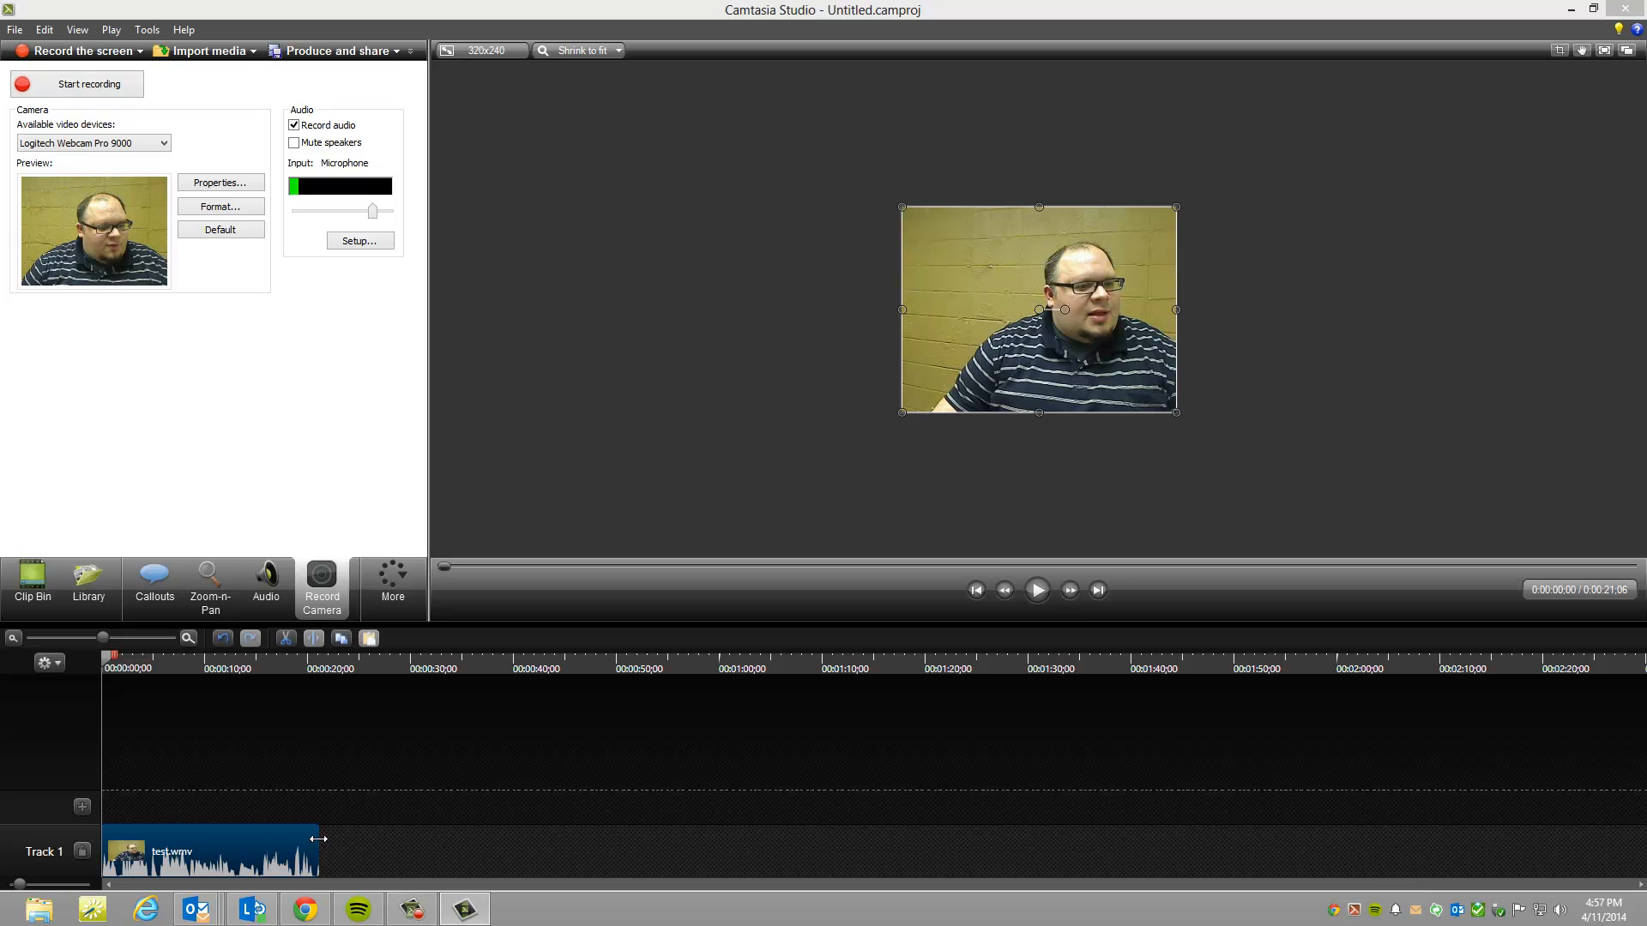
Step: Trim the end of the test.wmv clip to about 0:00:20;18 and preview it from about 0:00:07;22
mouse_move(319, 839)
mouse_down()
mouse_move(279, 843)
mouse_move(312, 843)
mouse_up()
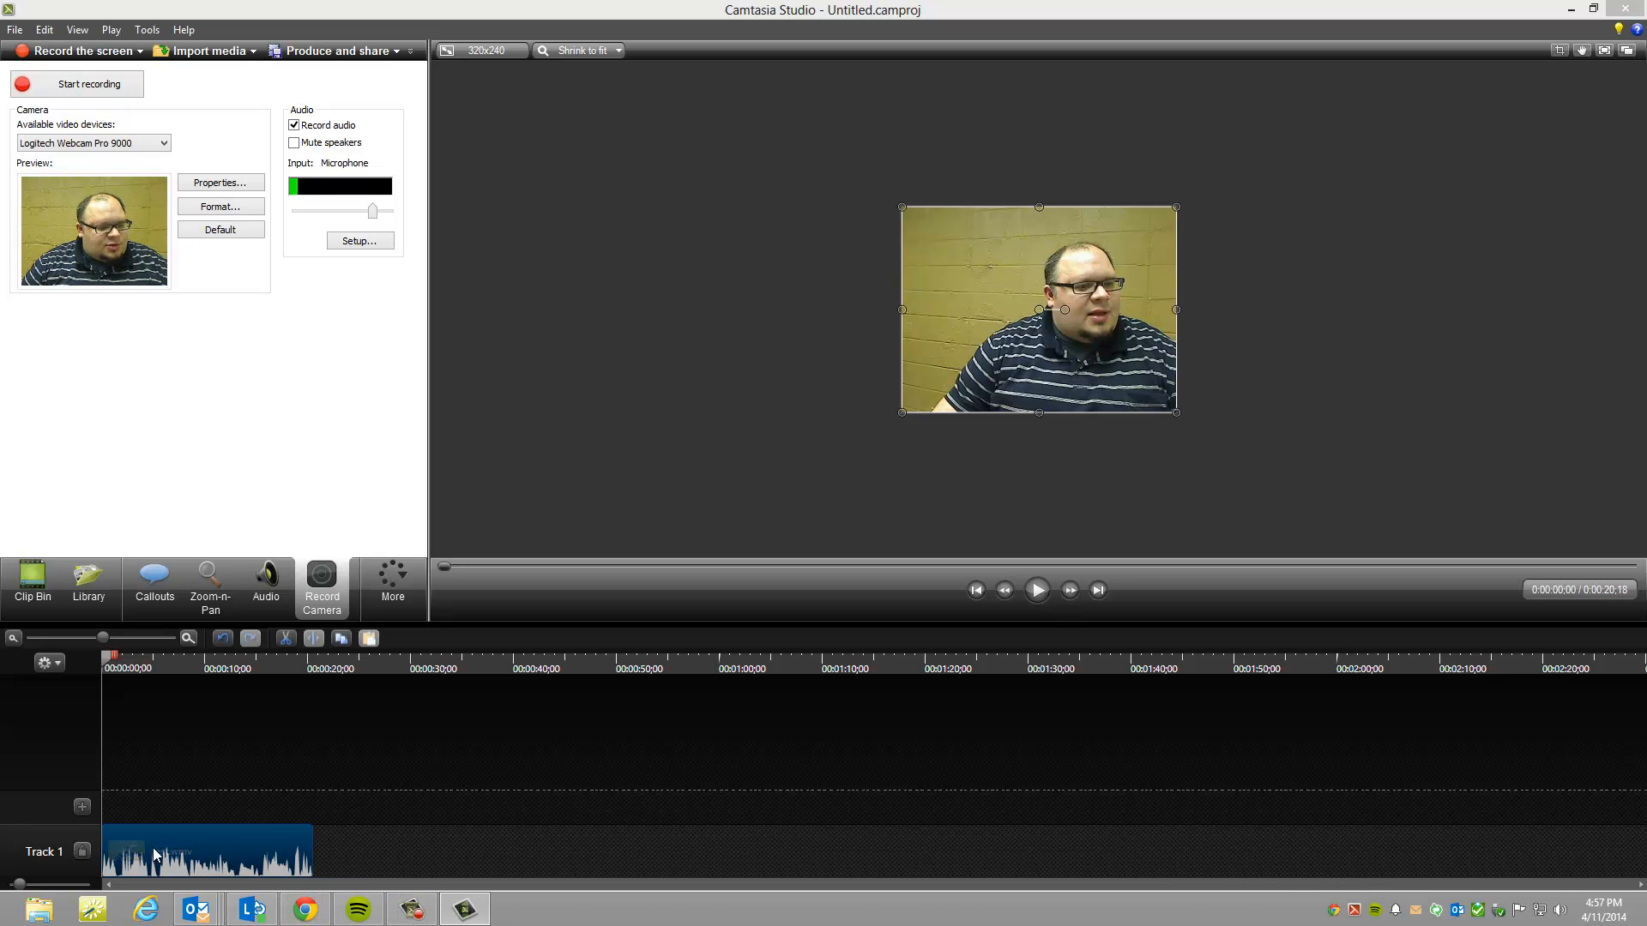
click(182, 673)
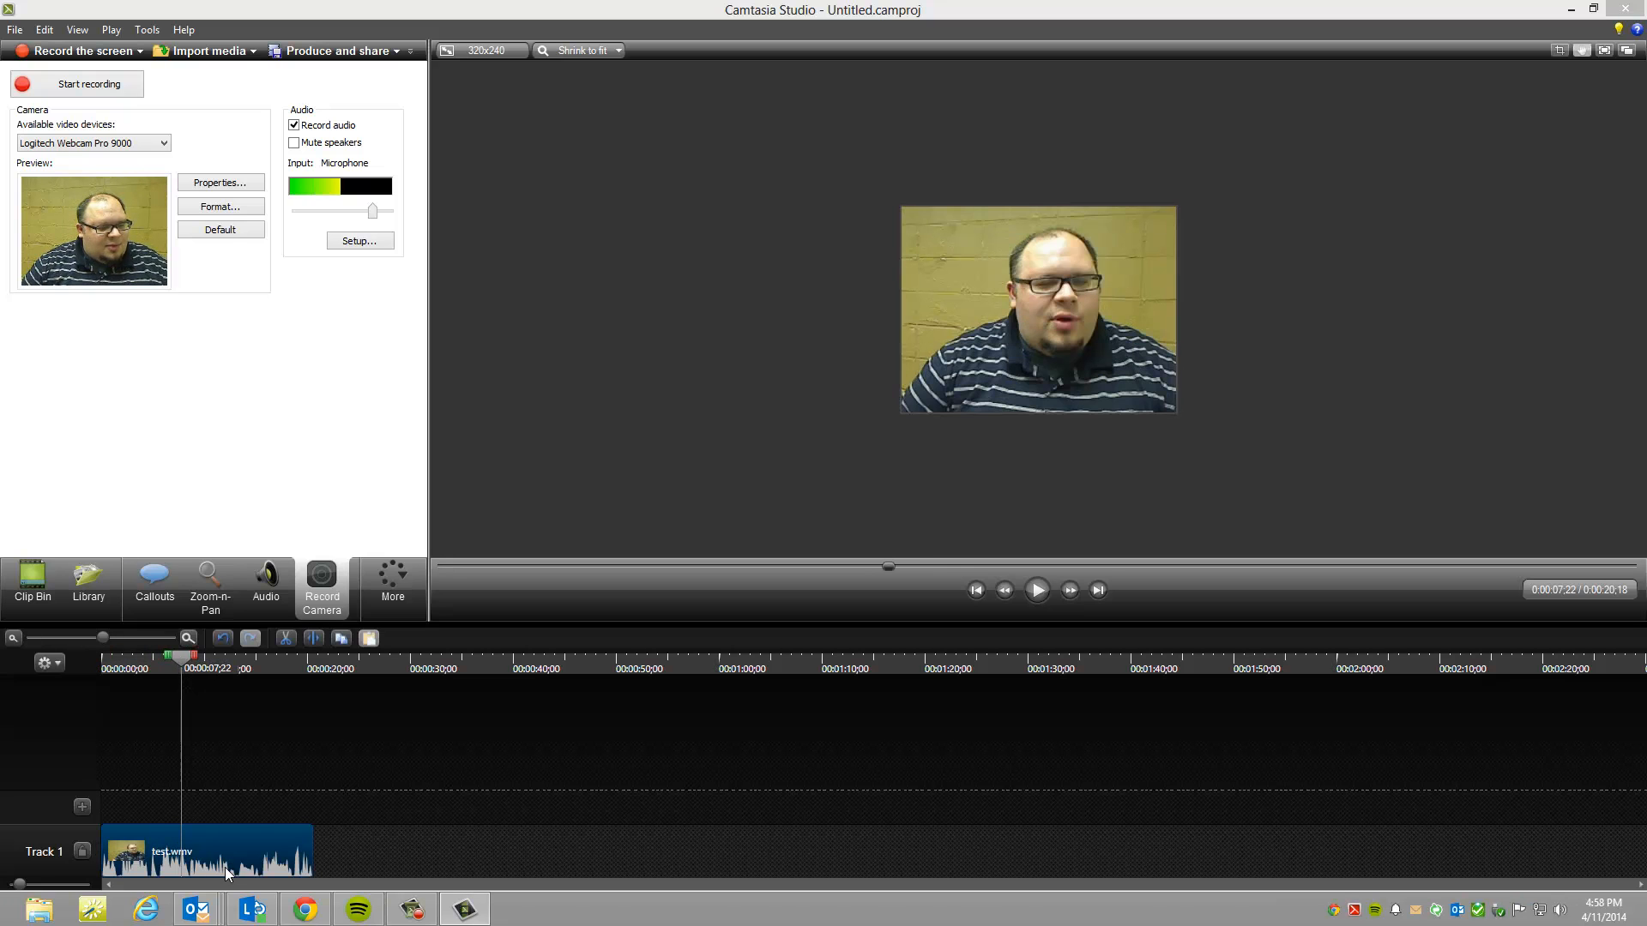
key(space)
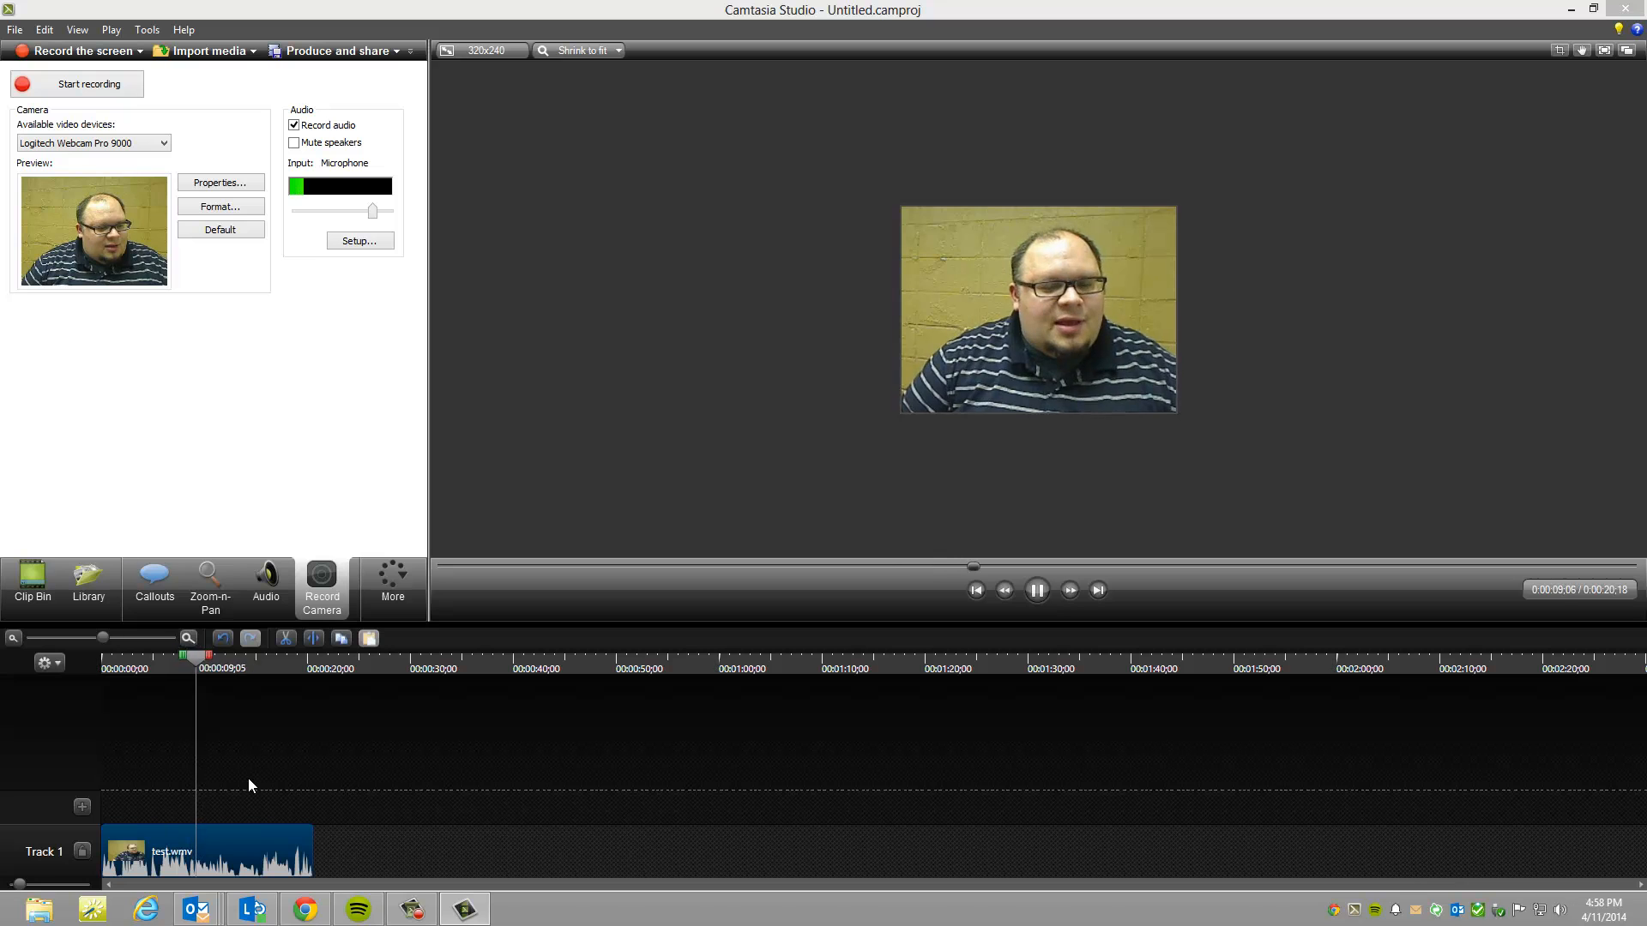
key(space)
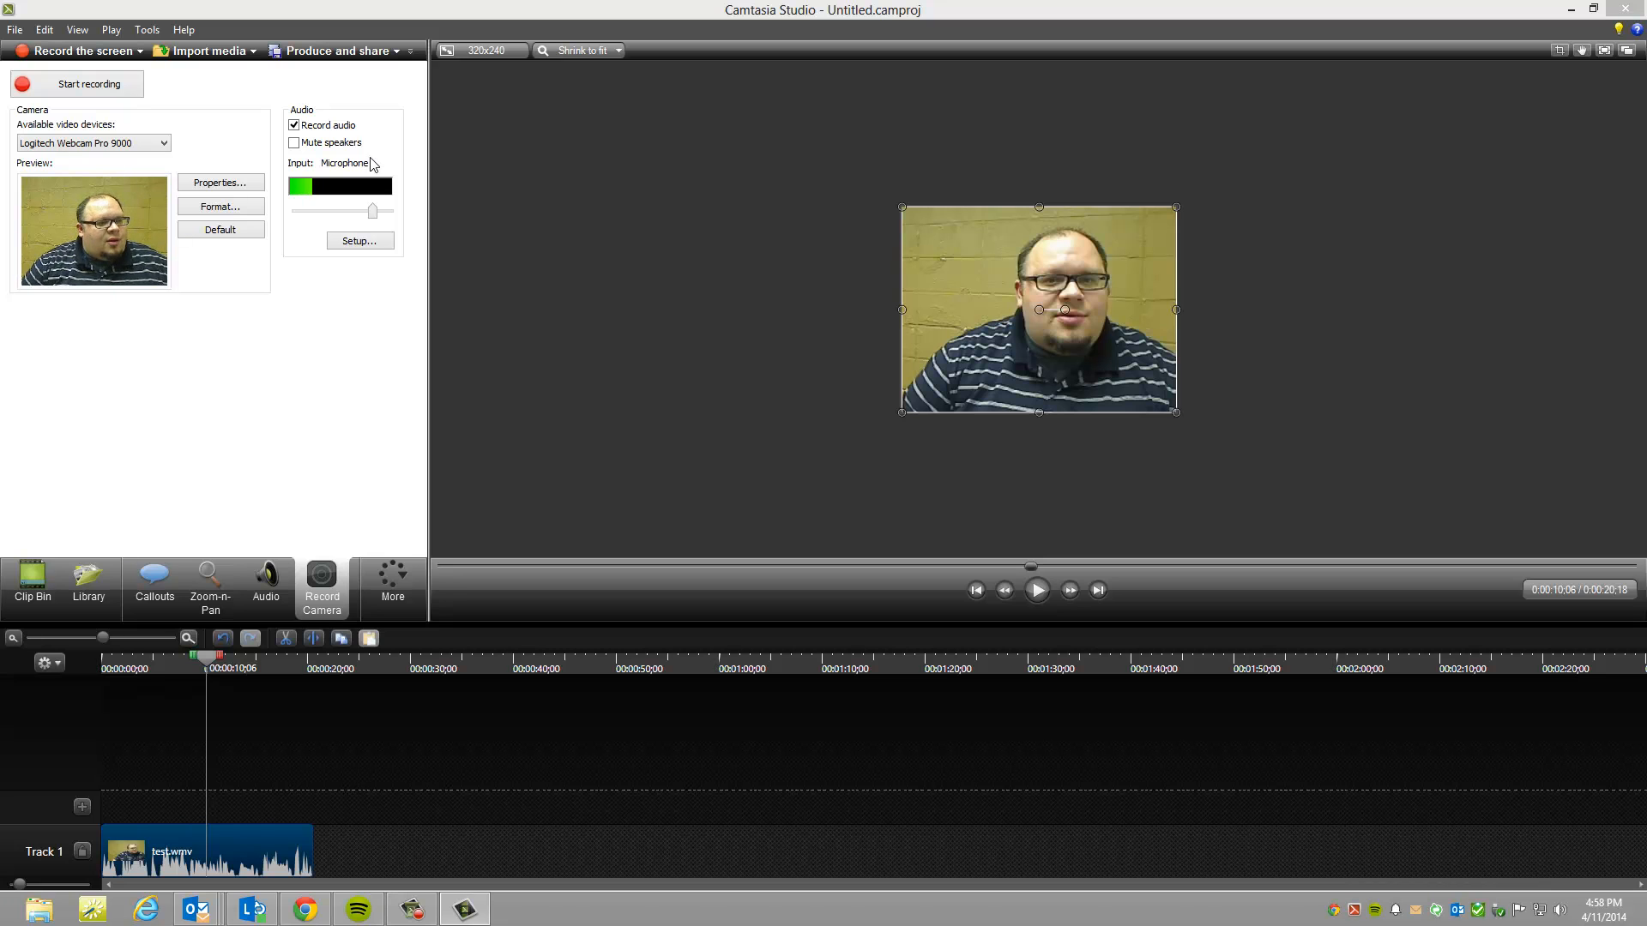
Step: Start producing the video with the Share to TechSmith Relay option
click(355, 51)
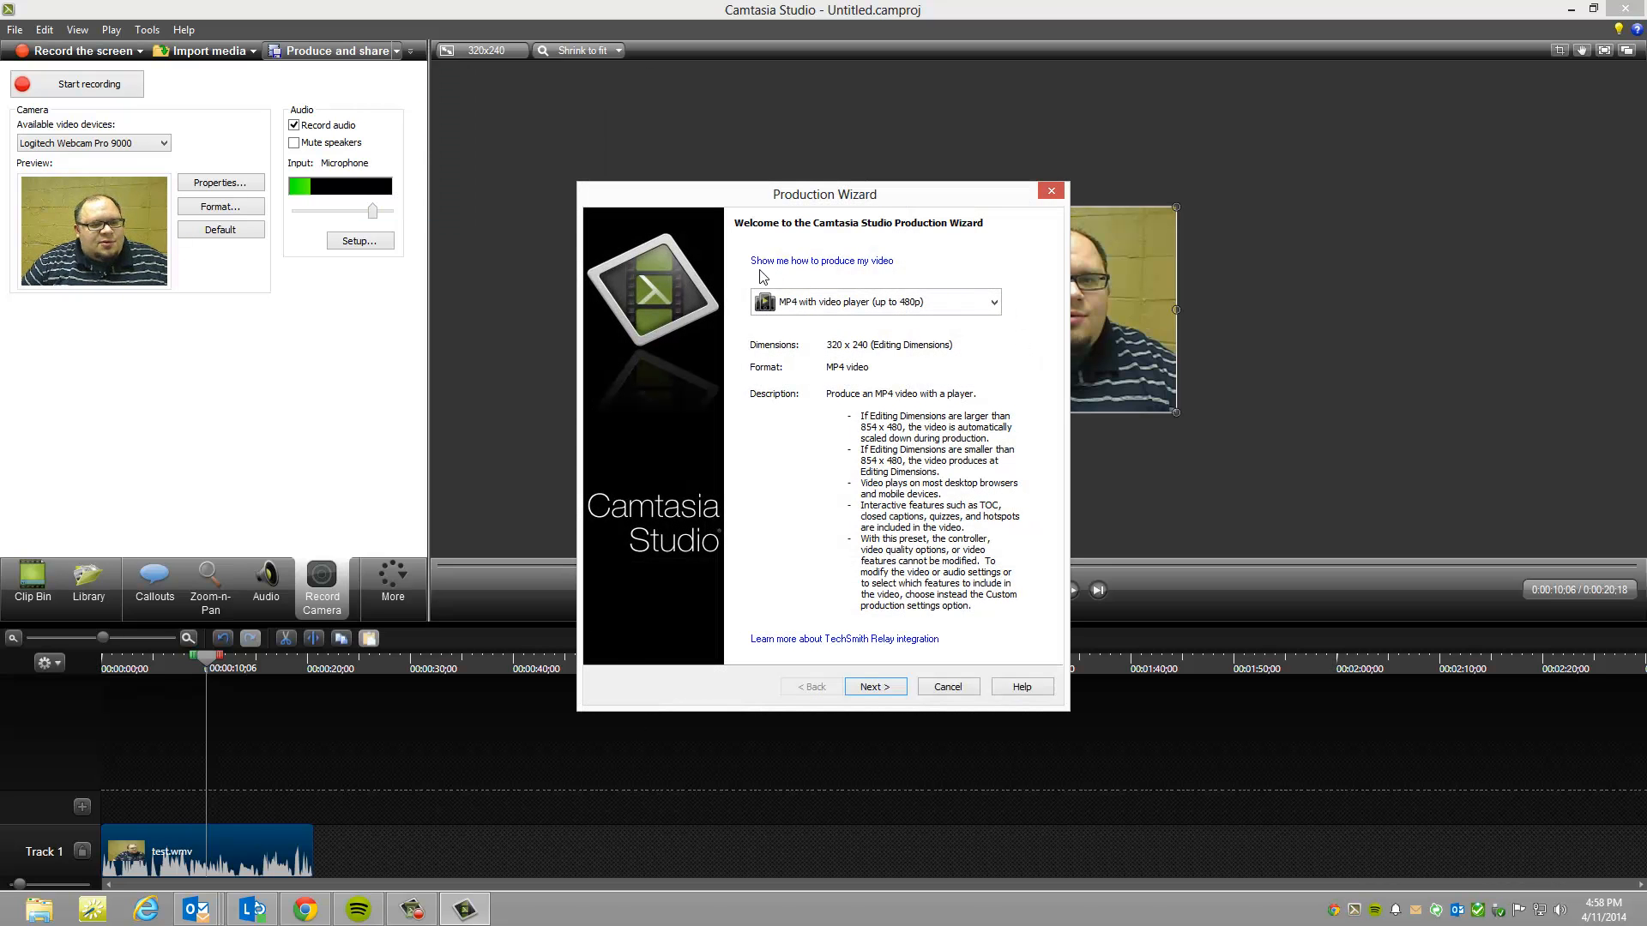
click(979, 305)
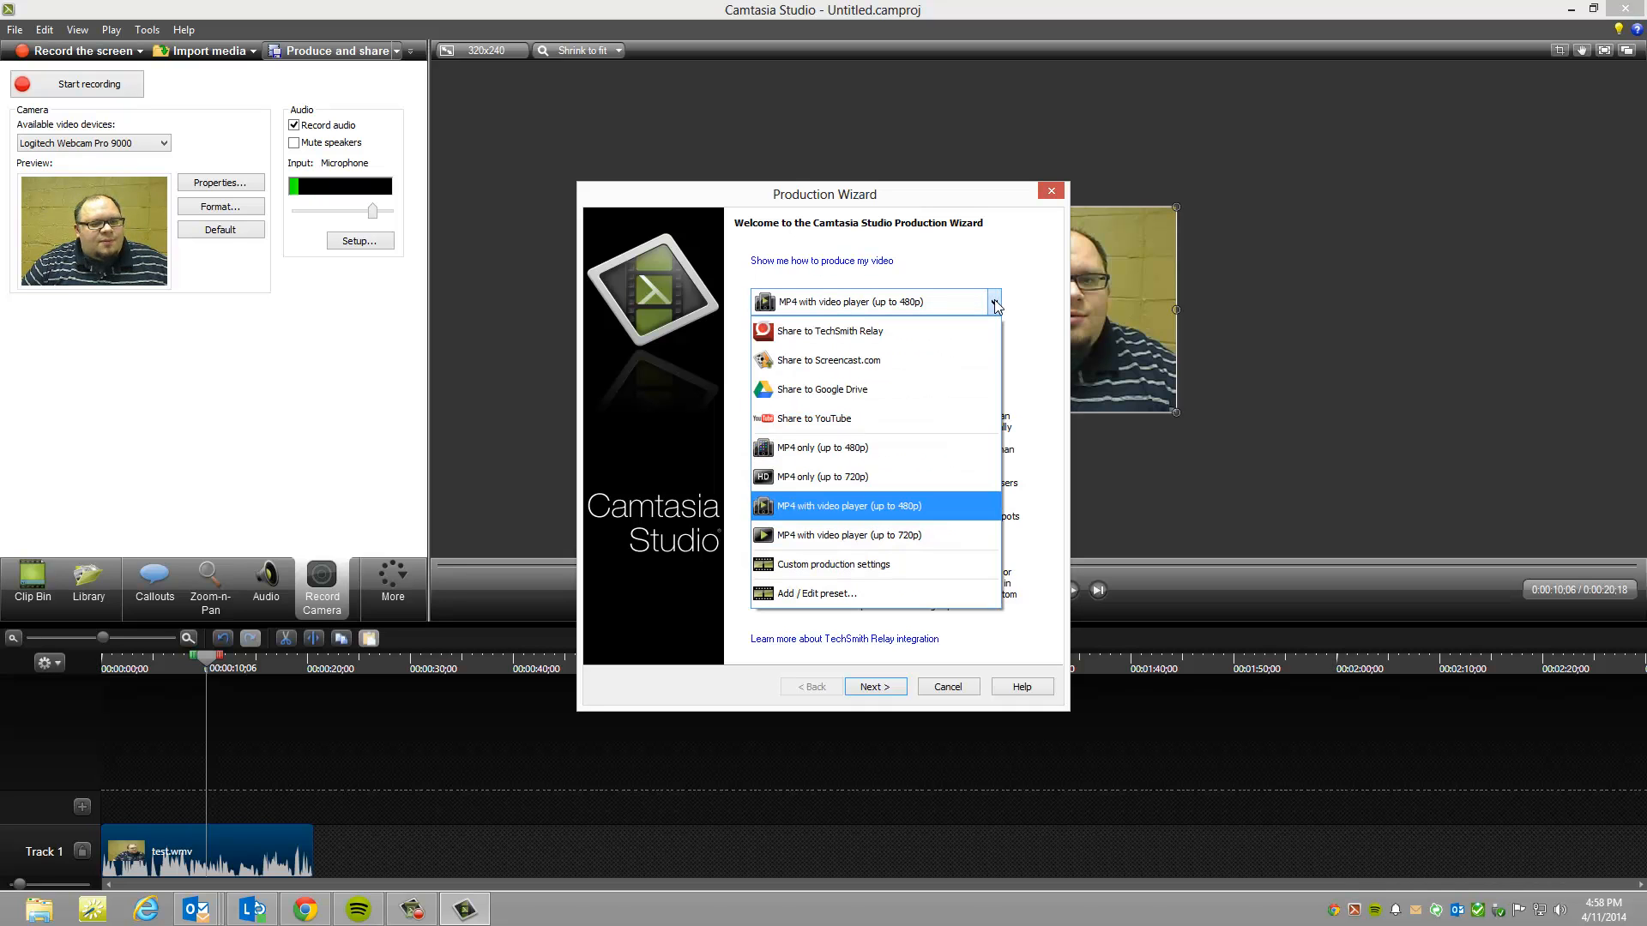
click(872, 342)
click(888, 687)
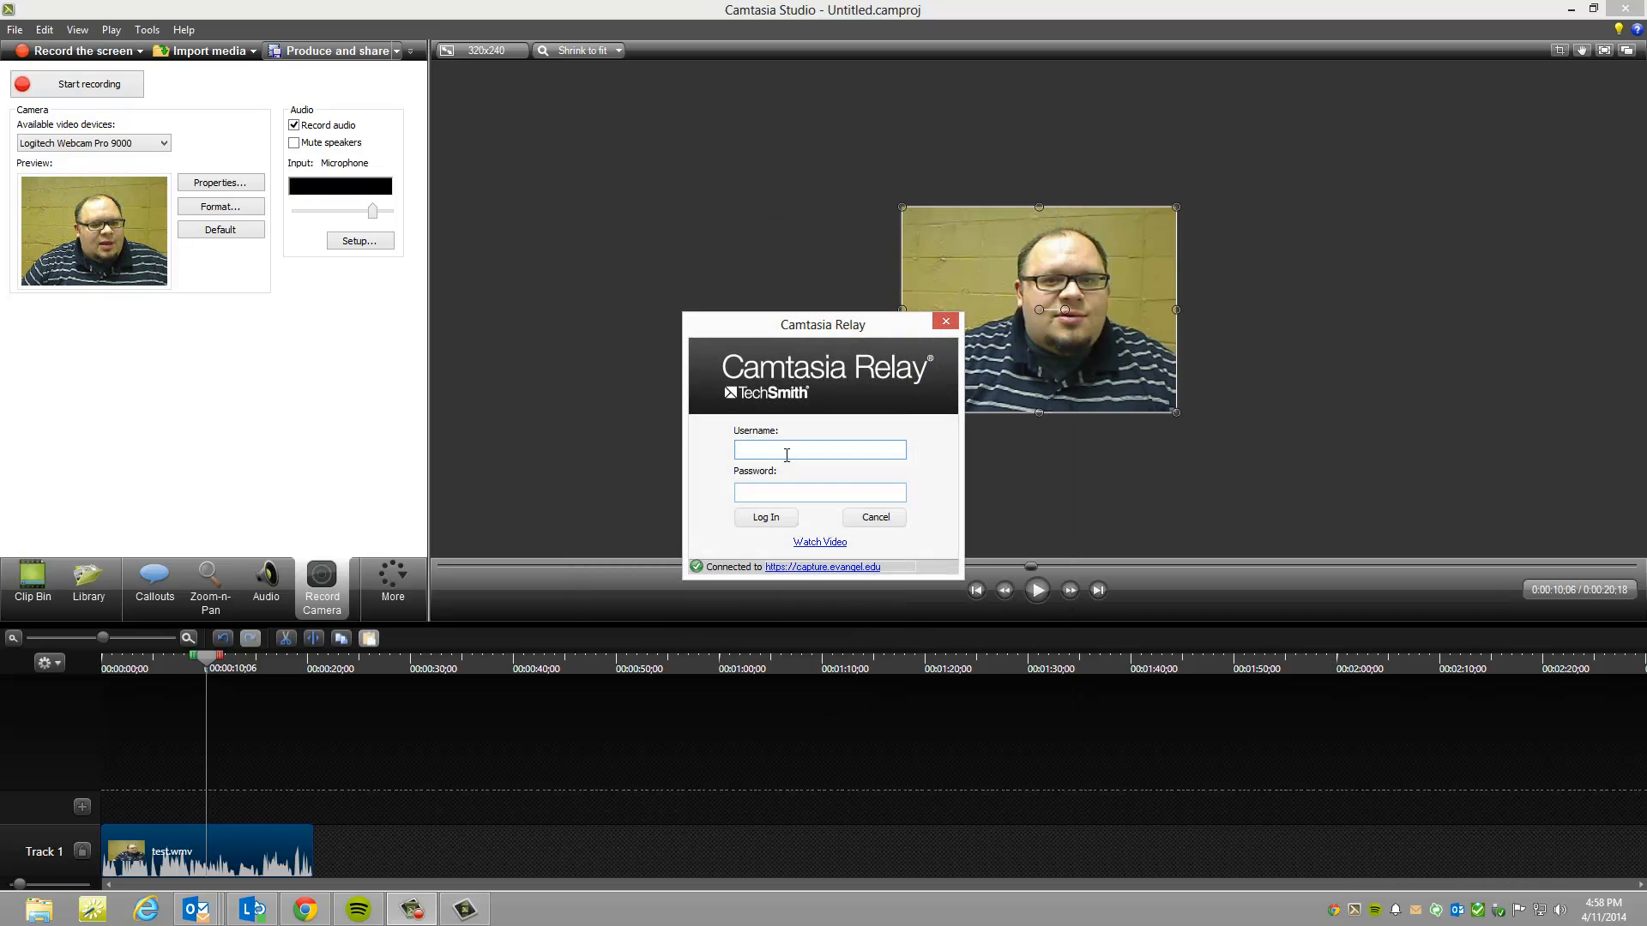
Step: Log in to Camtasia Relay with the account username and password
text(Selvidger)
key(Tab)
text(•••••••)
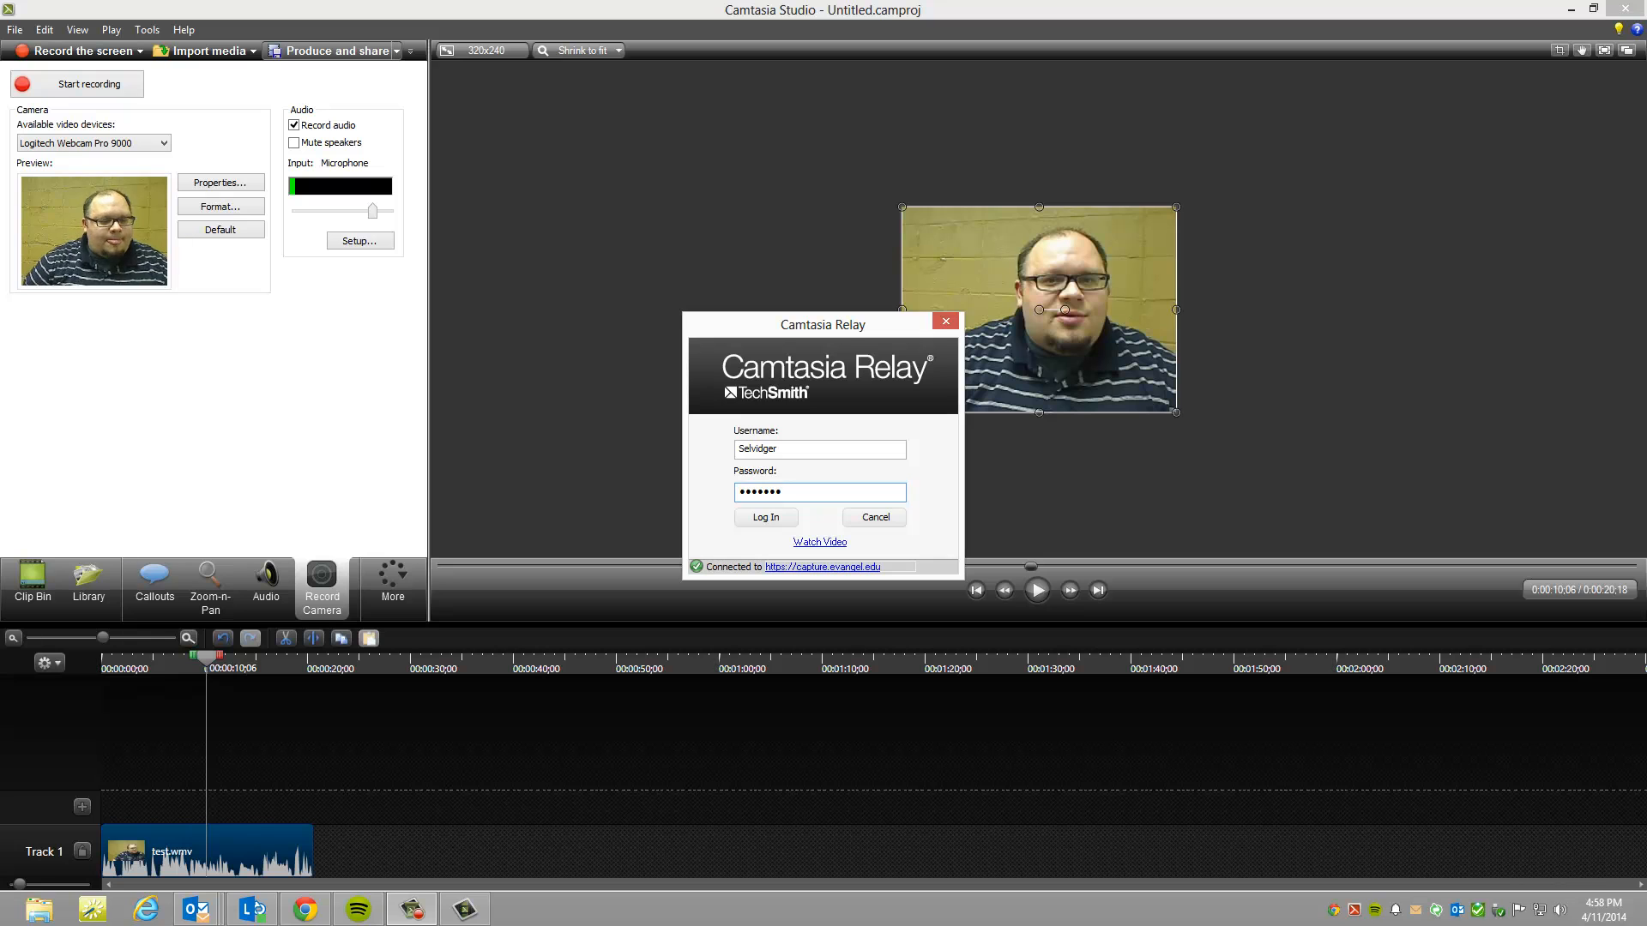
click(766, 517)
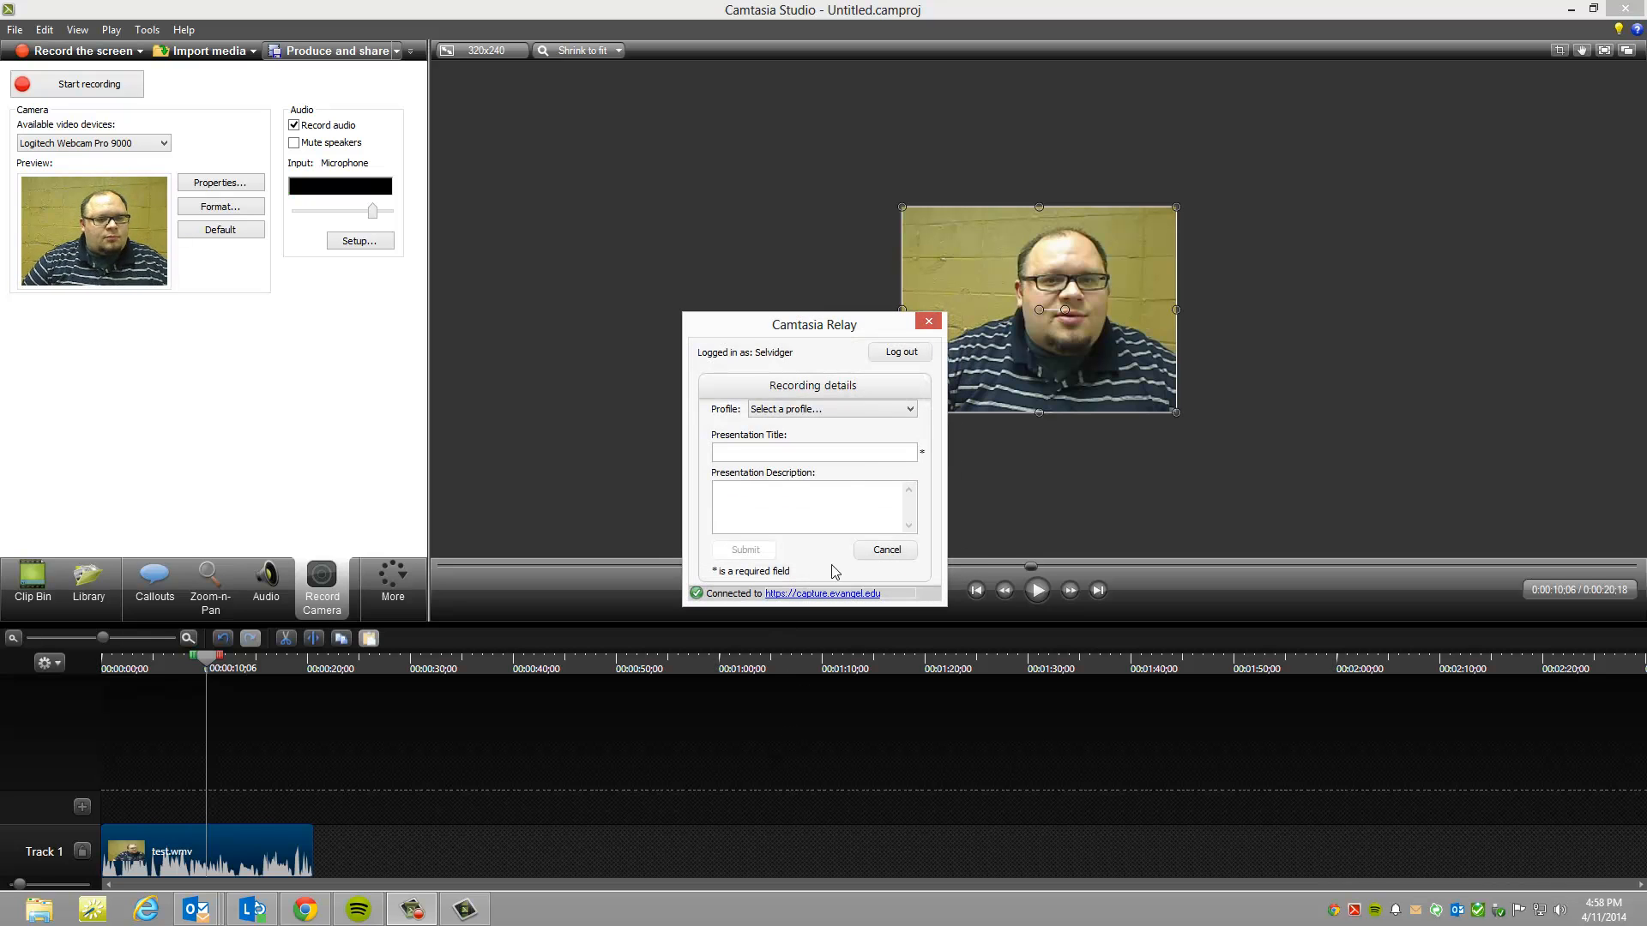
Step: Select the High Quality profile for the Relay recording
click(869, 411)
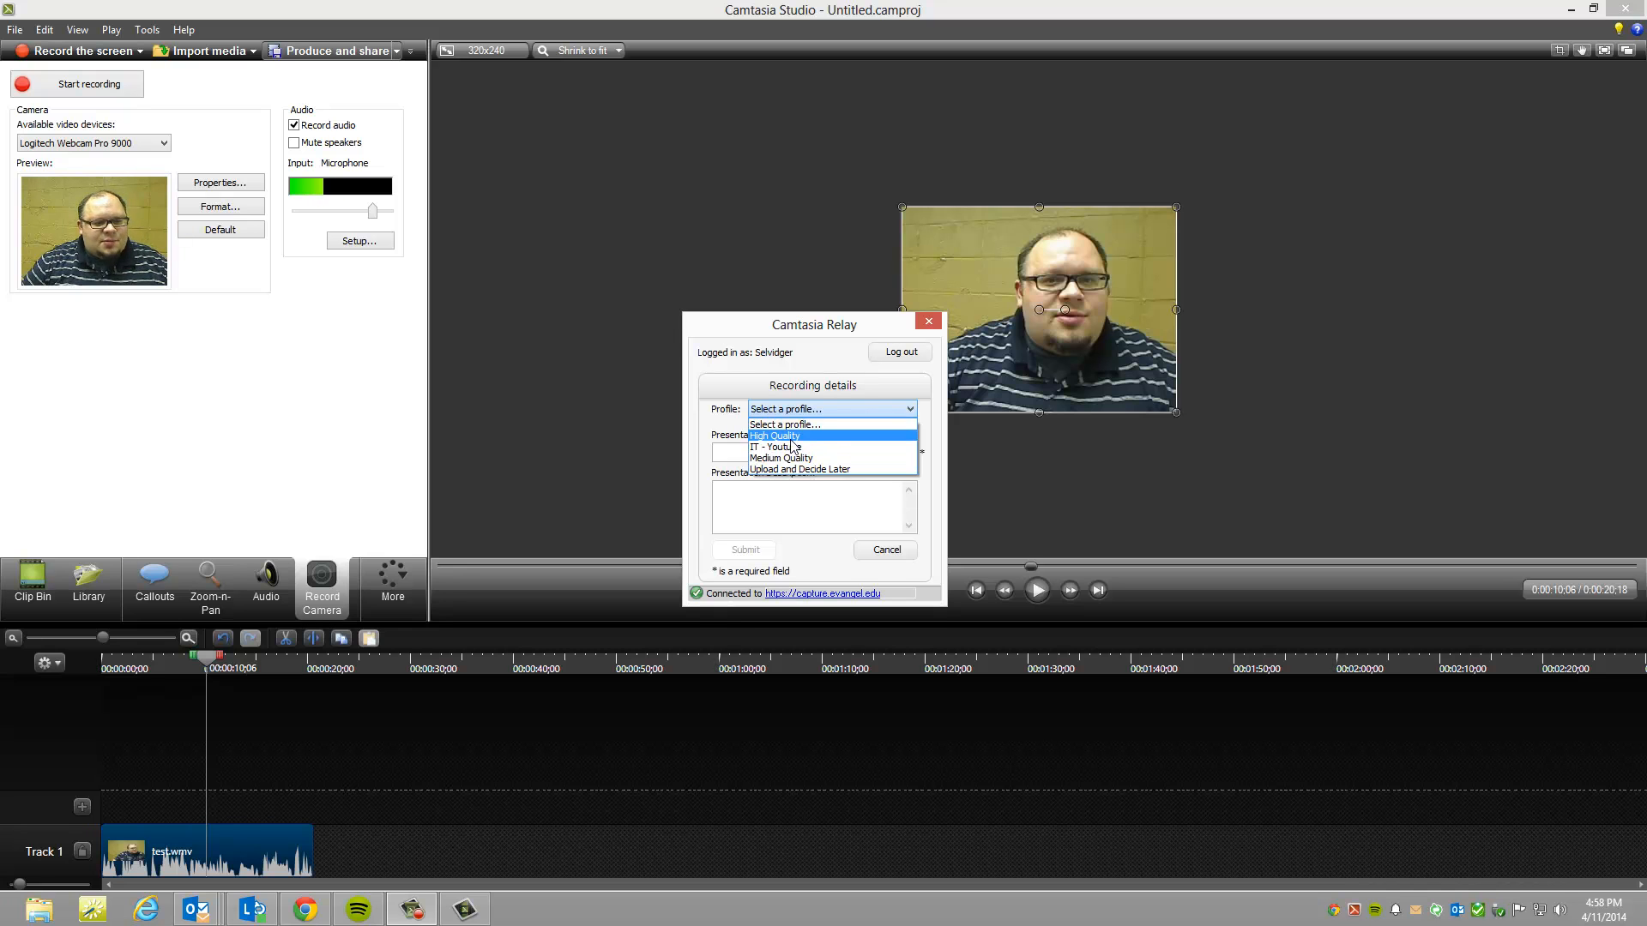
key(Up)
key(Up)
key(Return)
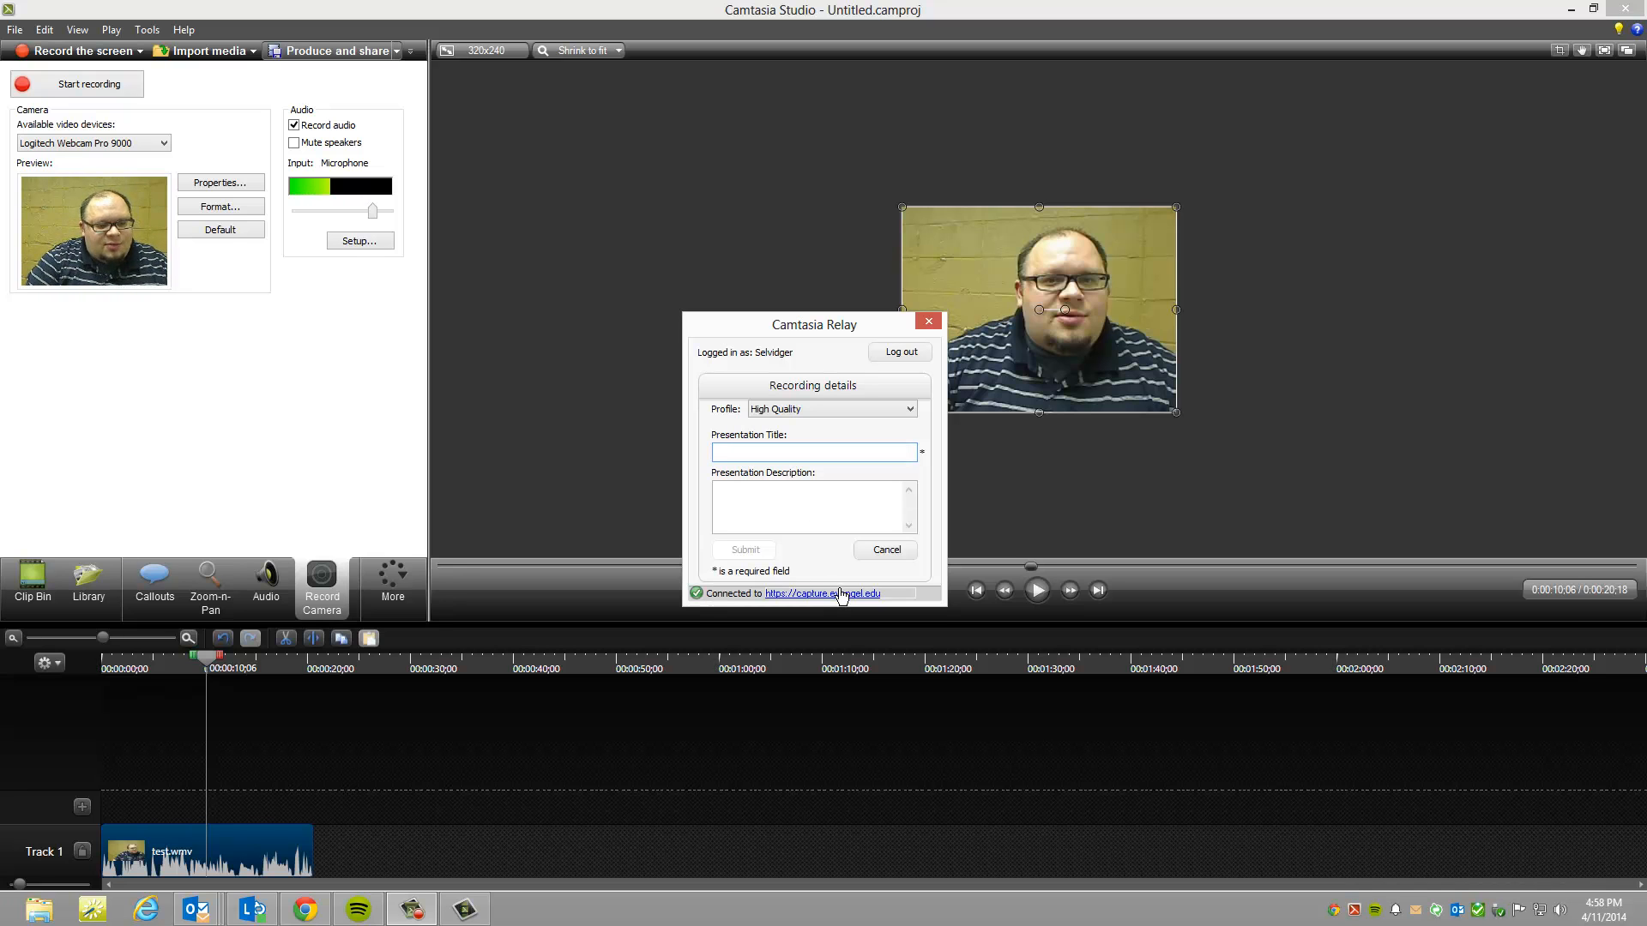
Step: Title the presentation GOV 335 followed by the presenter's full name, and enter Test as its description
text(GOV)
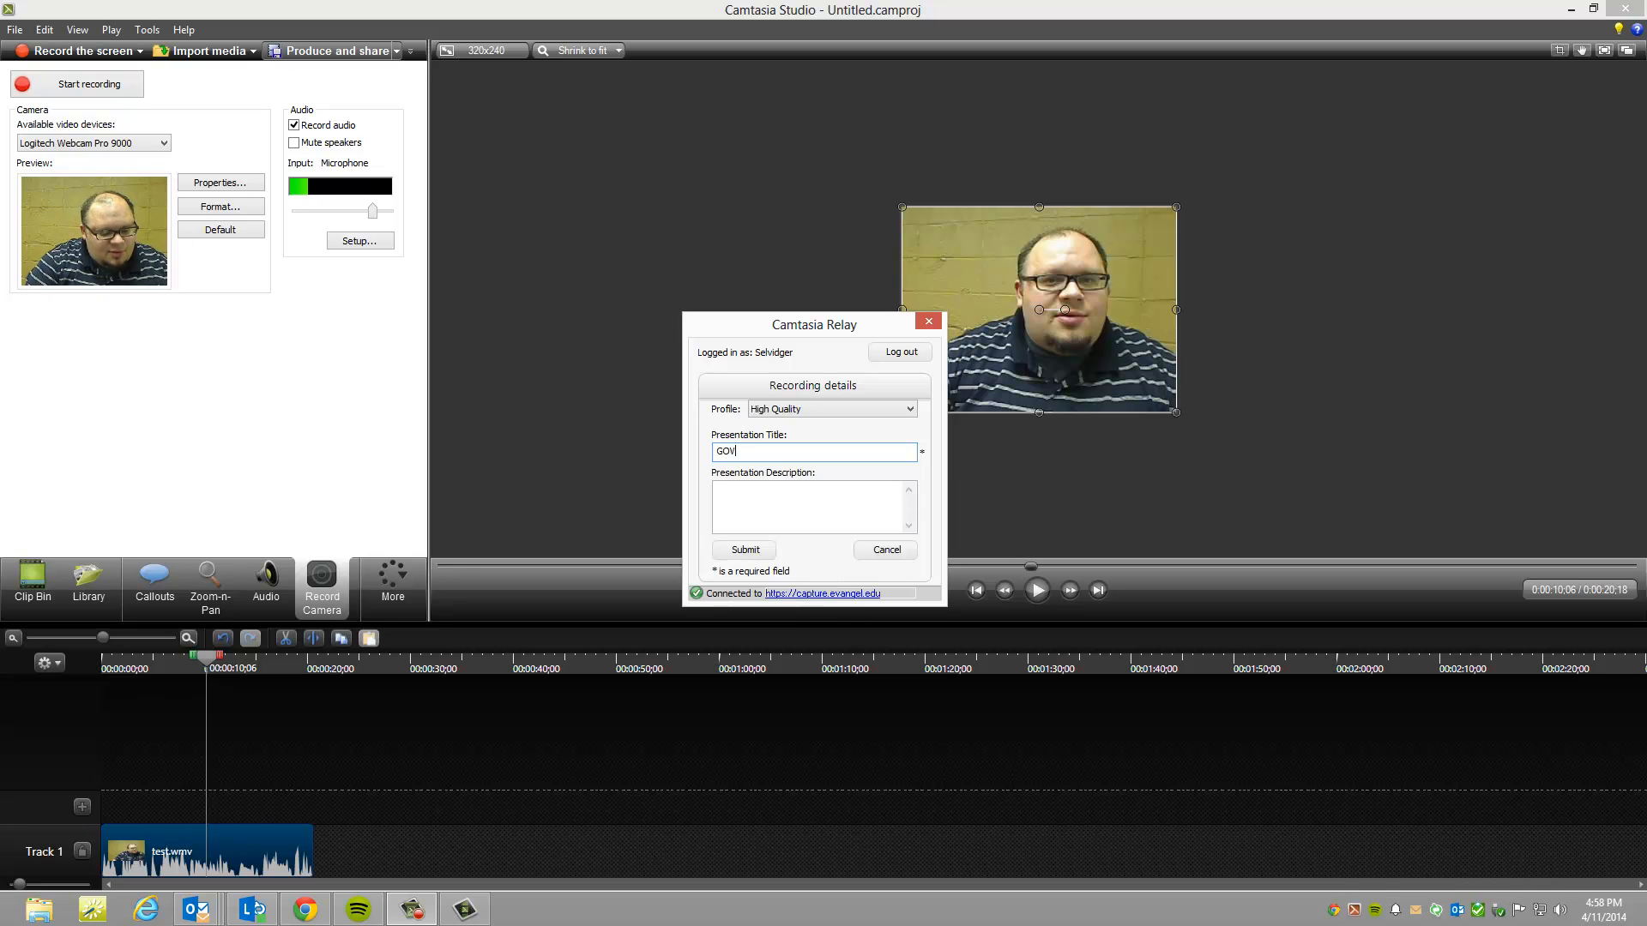
text( 335)
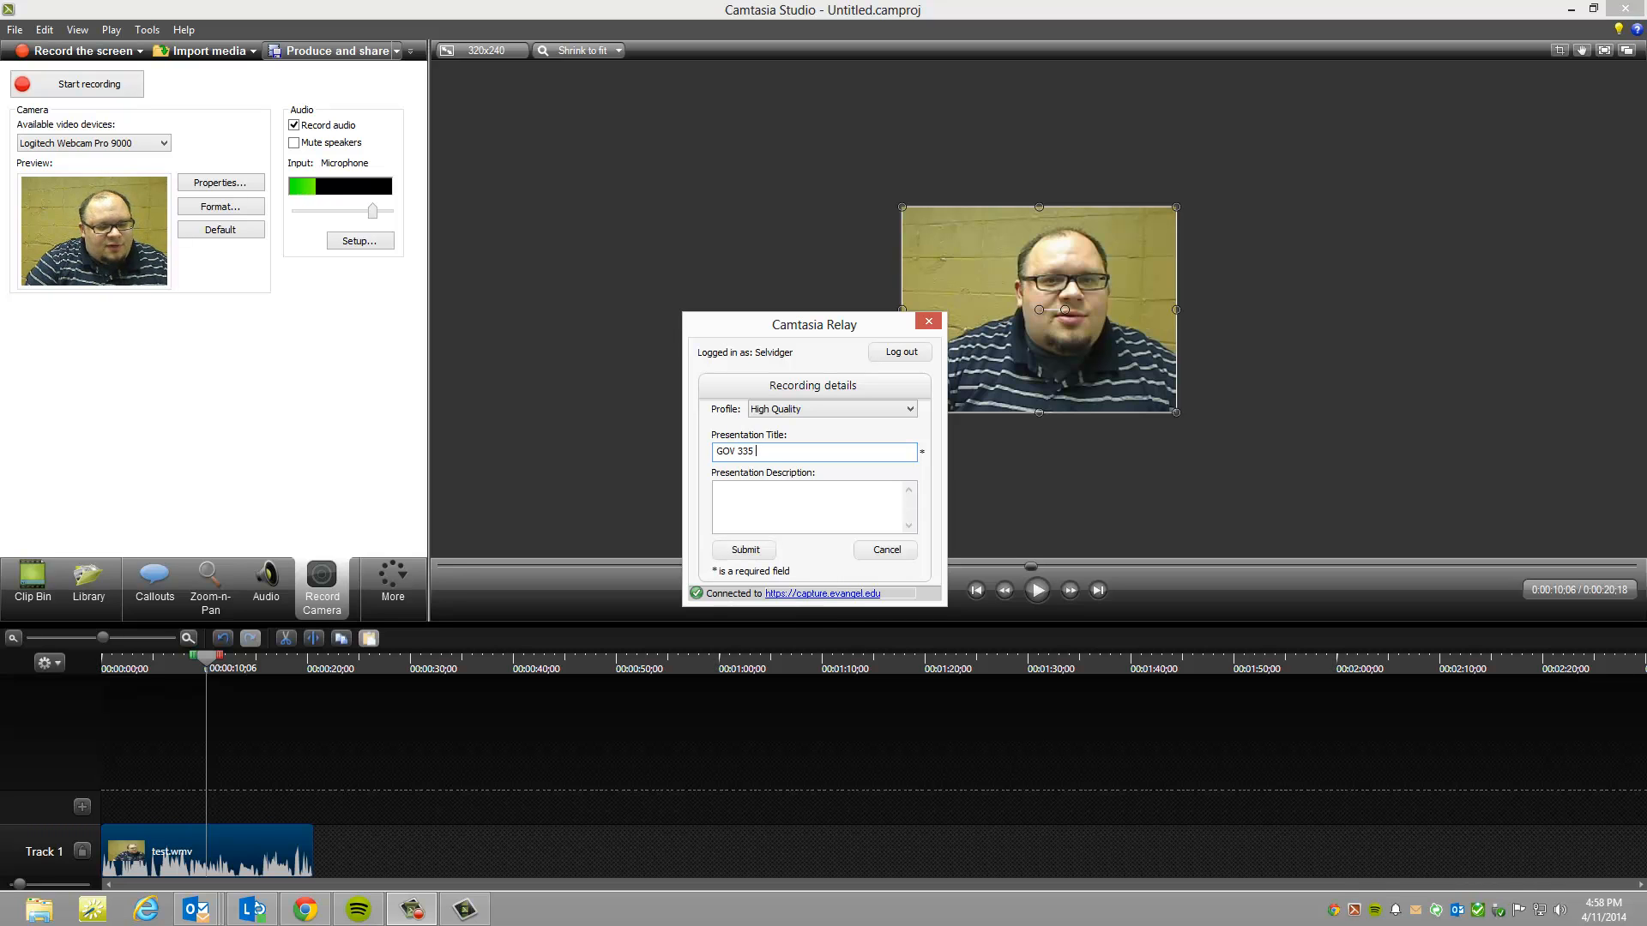
text( Rob )
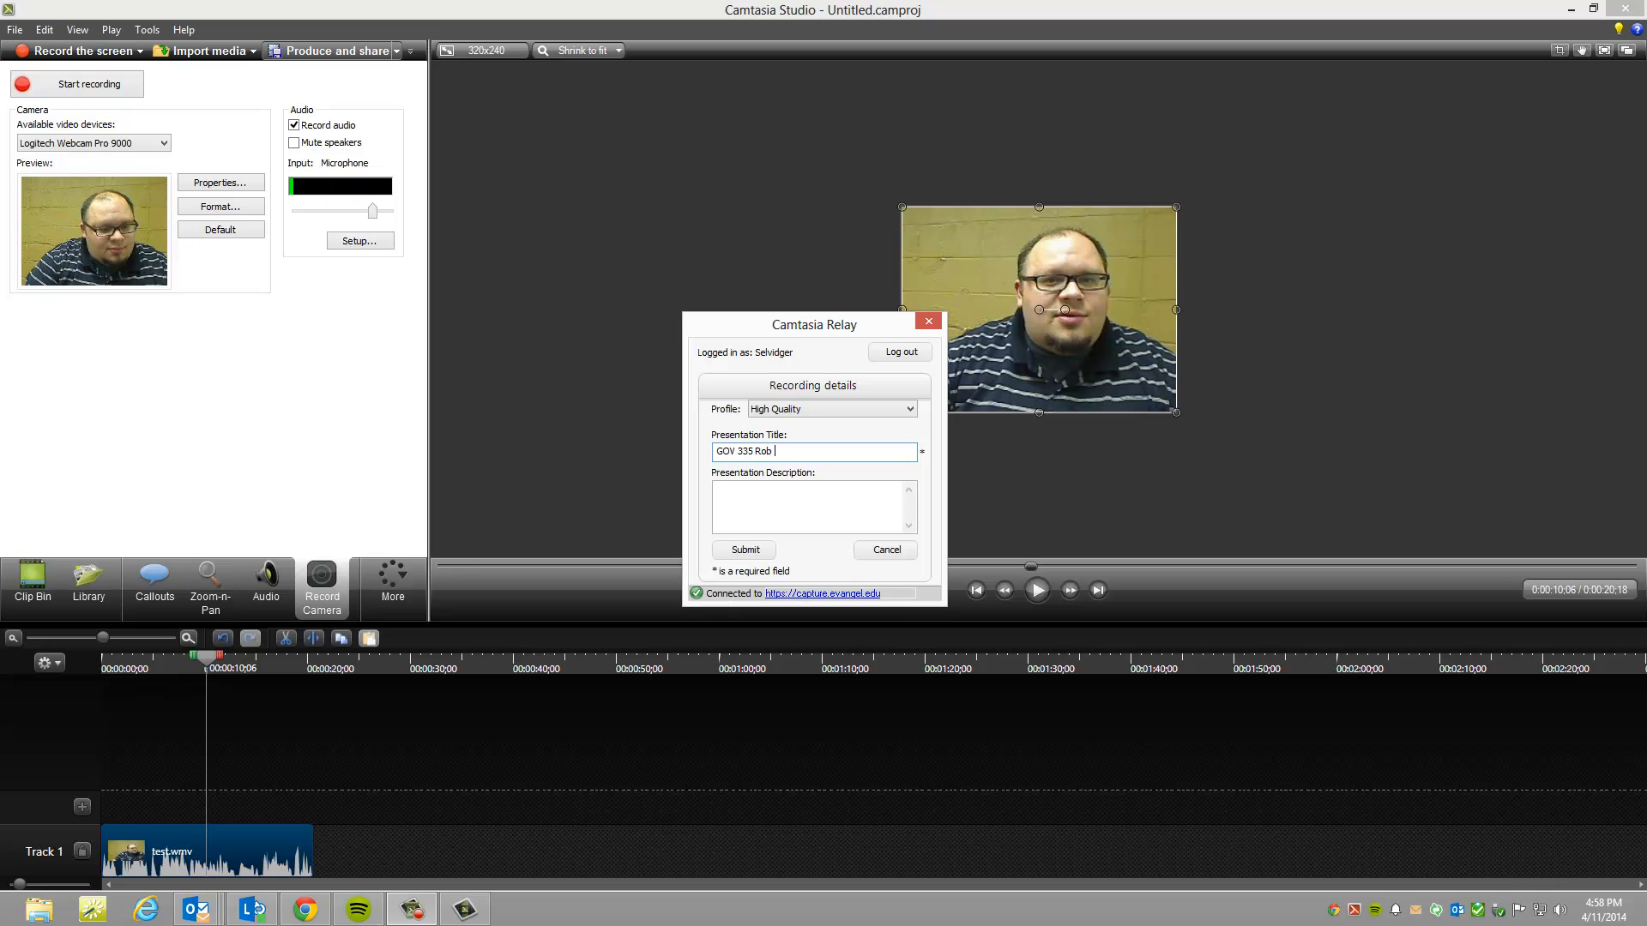
text(Selvidge)
key(Tab)
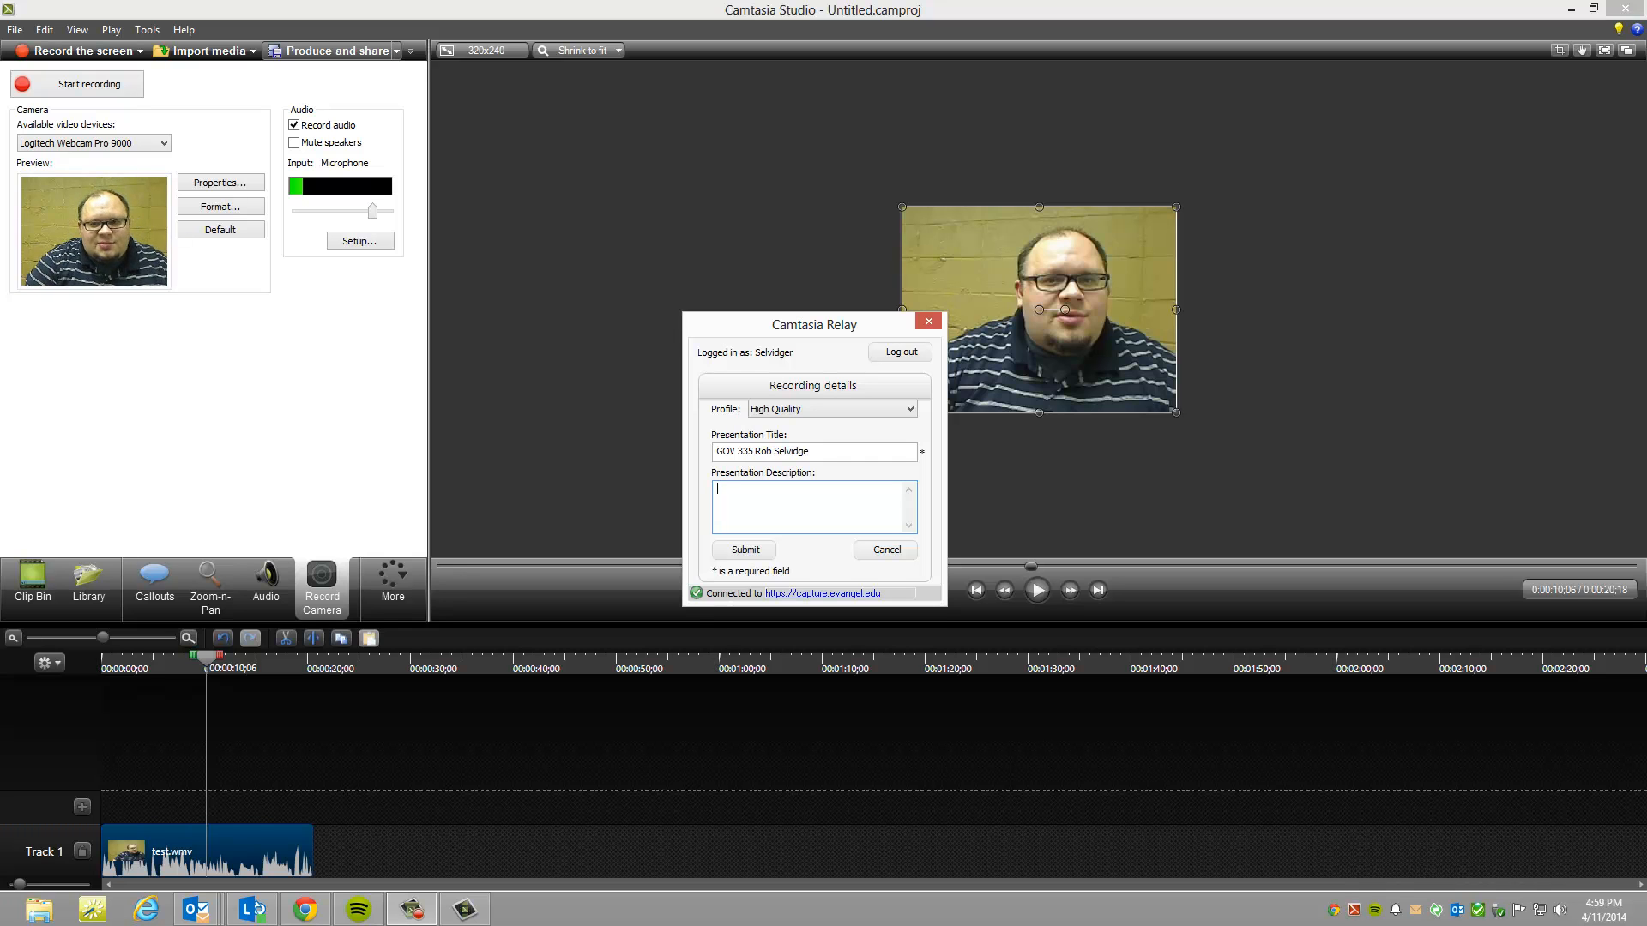
text(Test)
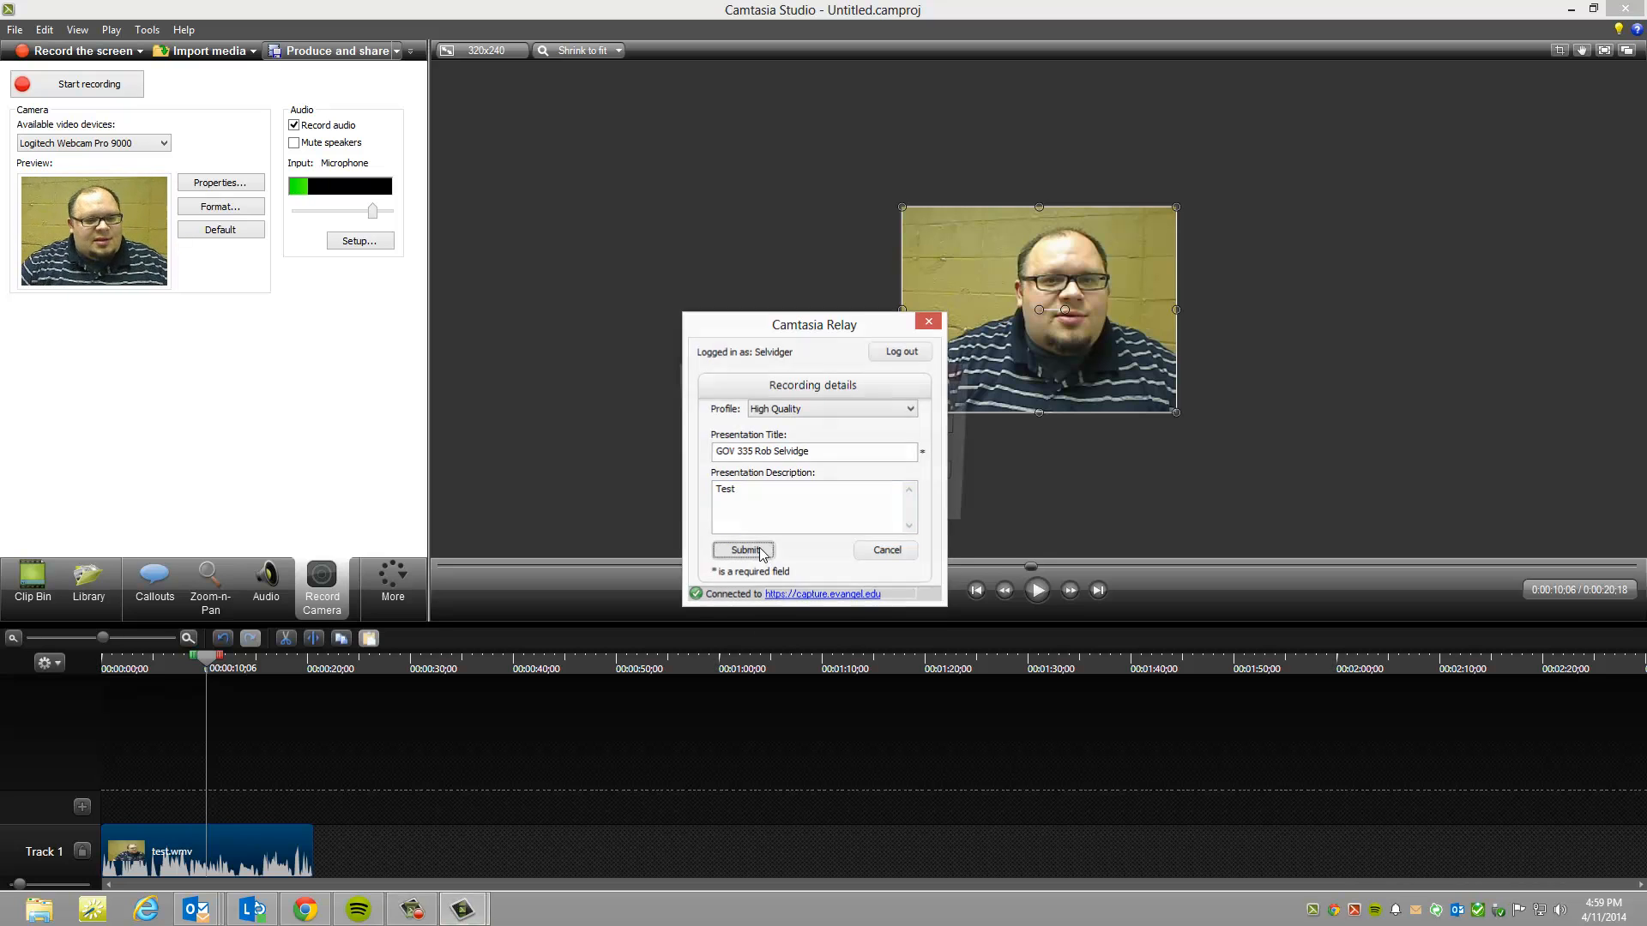
Step: Submit the presentation to the Relay server and dismiss the upload confirmation
click(759, 549)
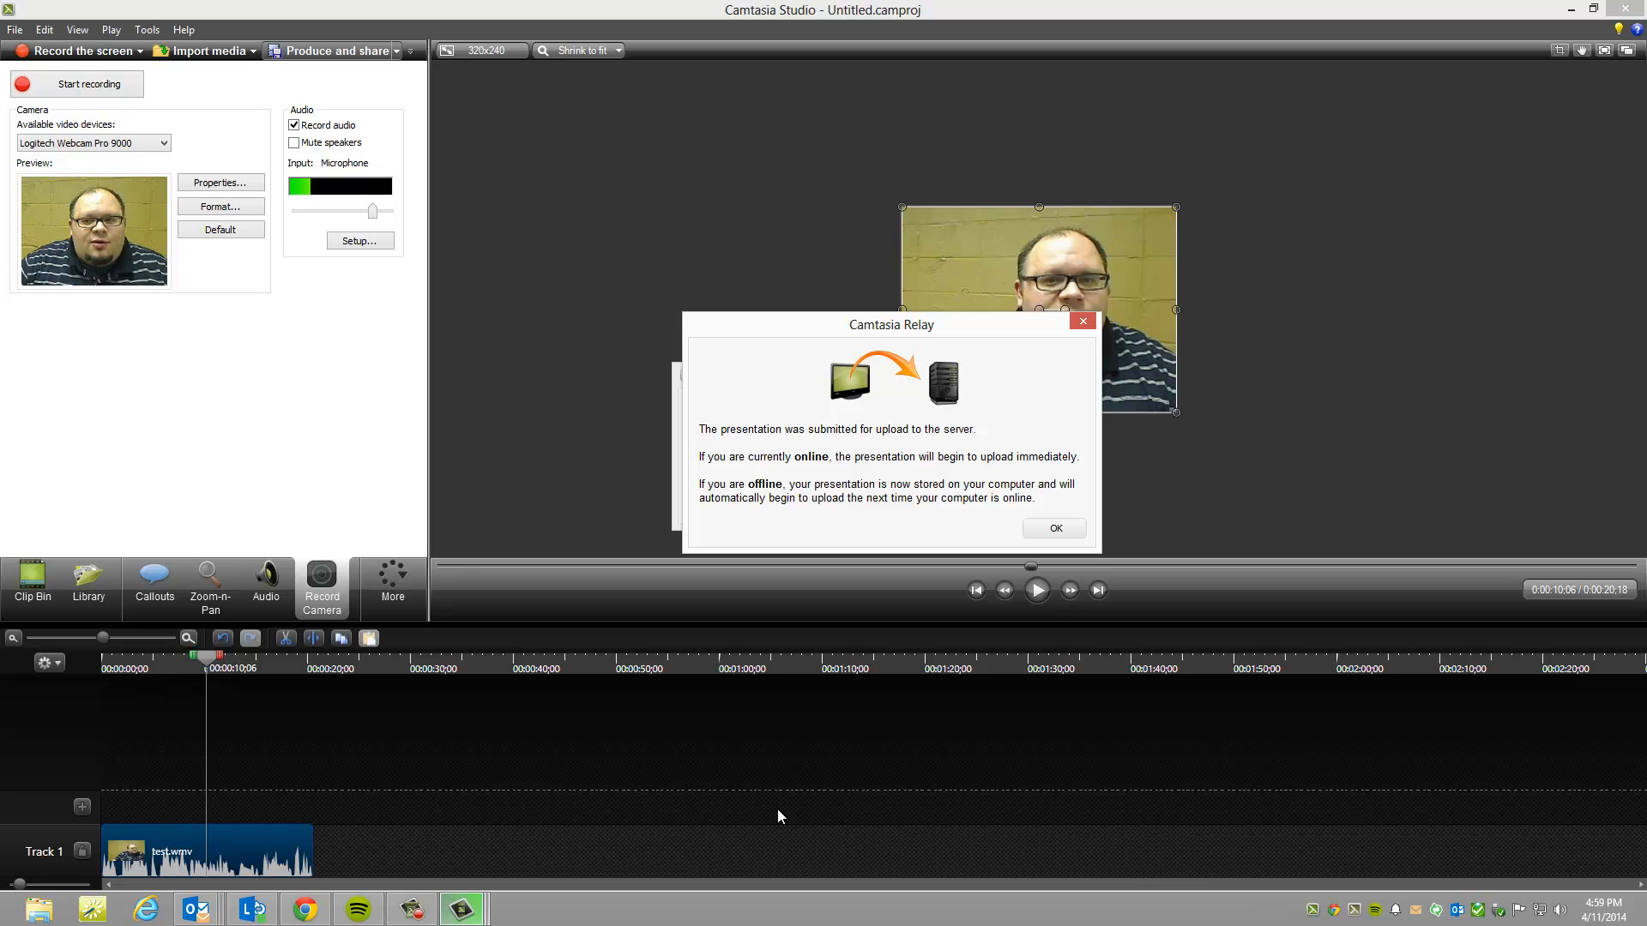
drag(934, 326, 944, 257)
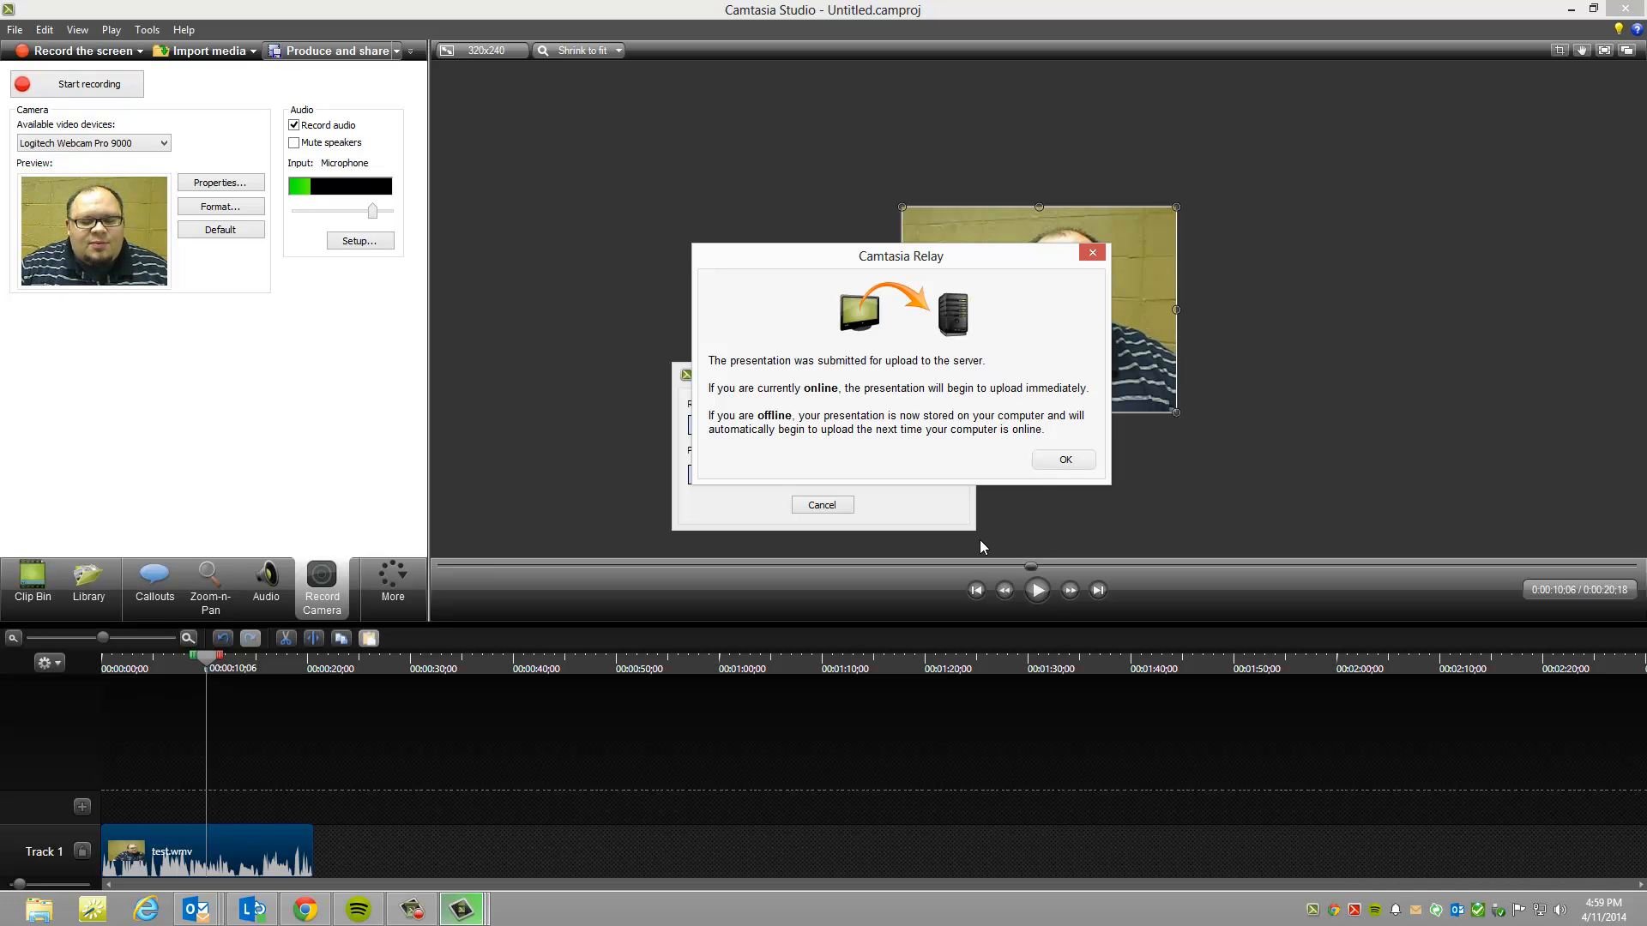
click(1064, 461)
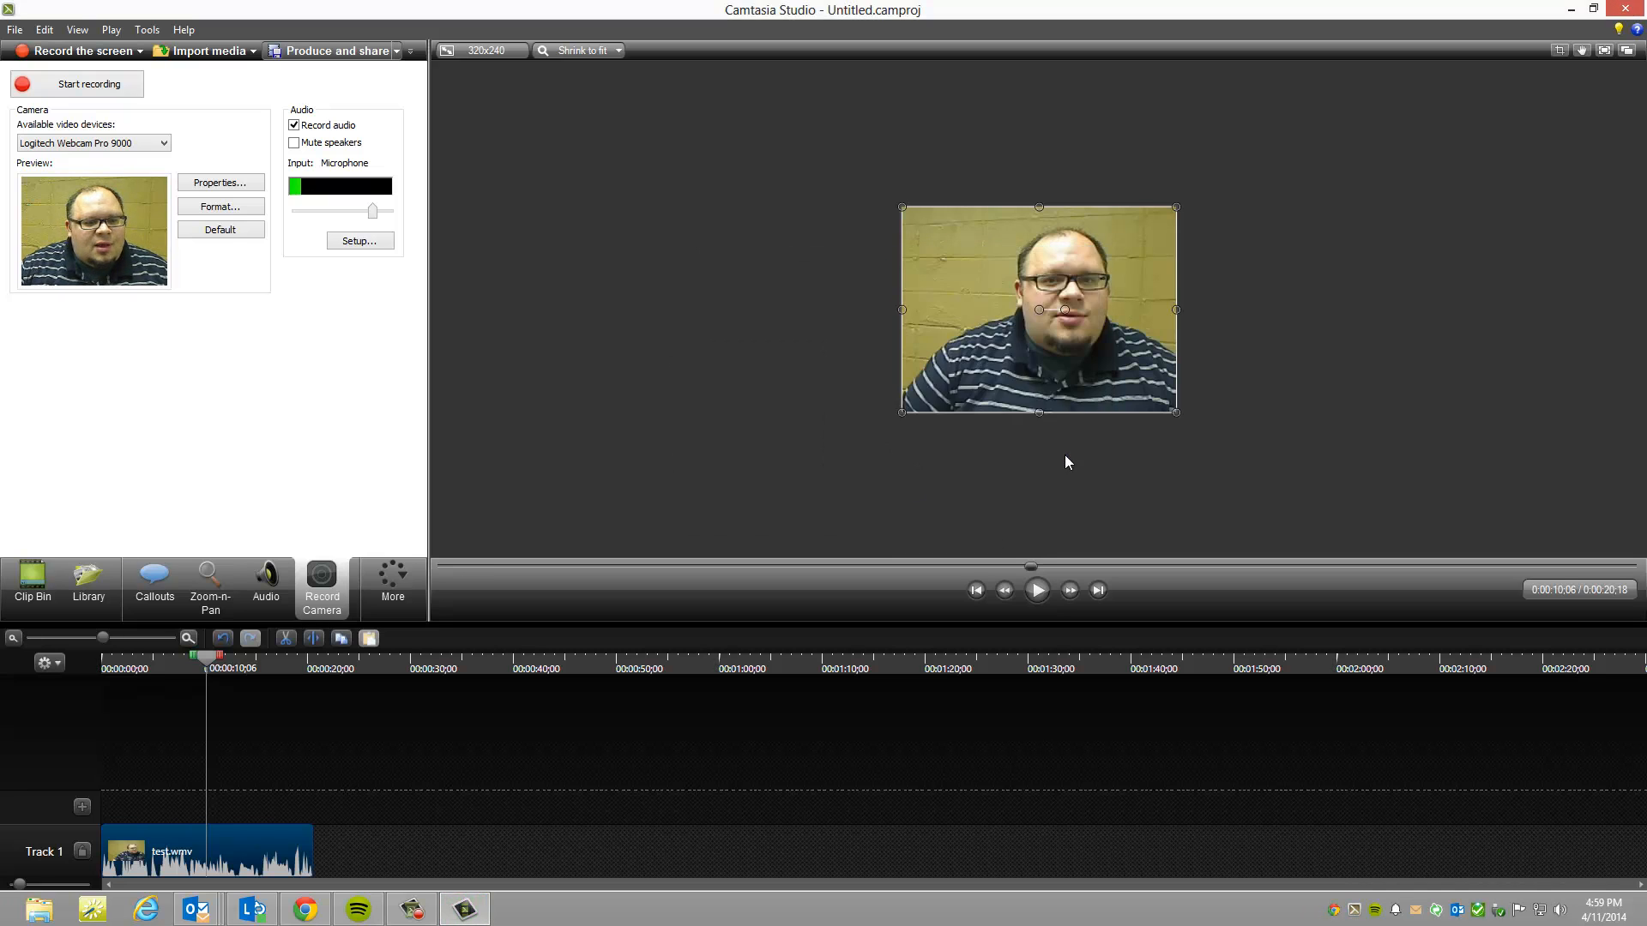